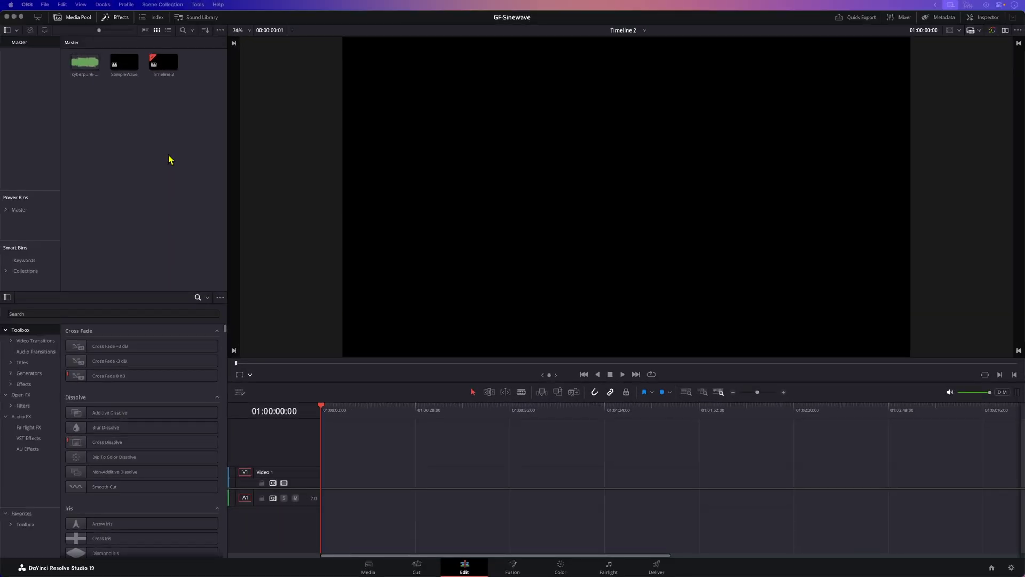
- Create a new empty timeline from the Media Pool
right_click(170, 160)
mouse_move(197, 163)
click(324, 162)
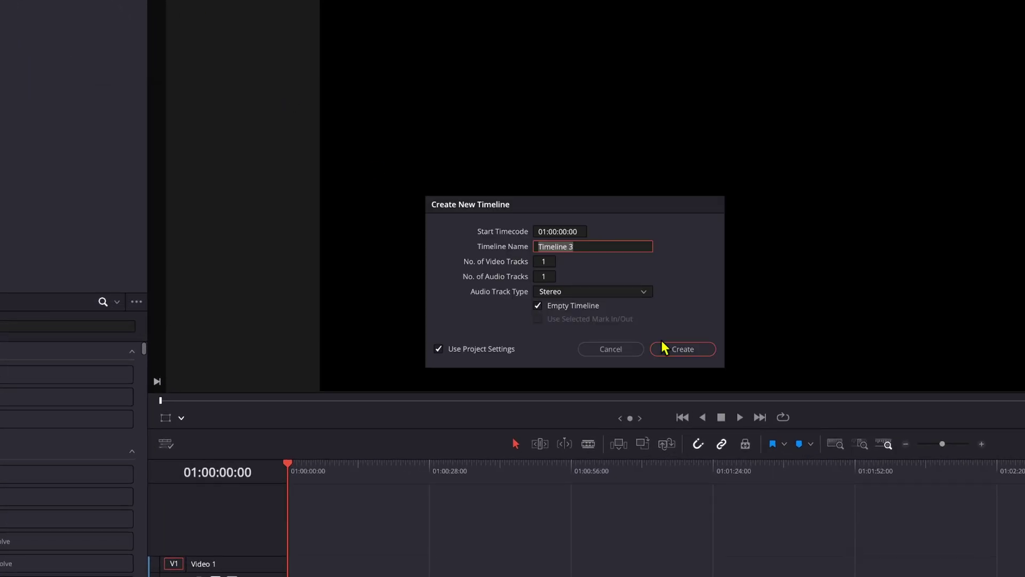
text(Sine Wave)
- Place a Fusion Composition clip on Video 1 and lengthen it to 56:13
click(683, 349)
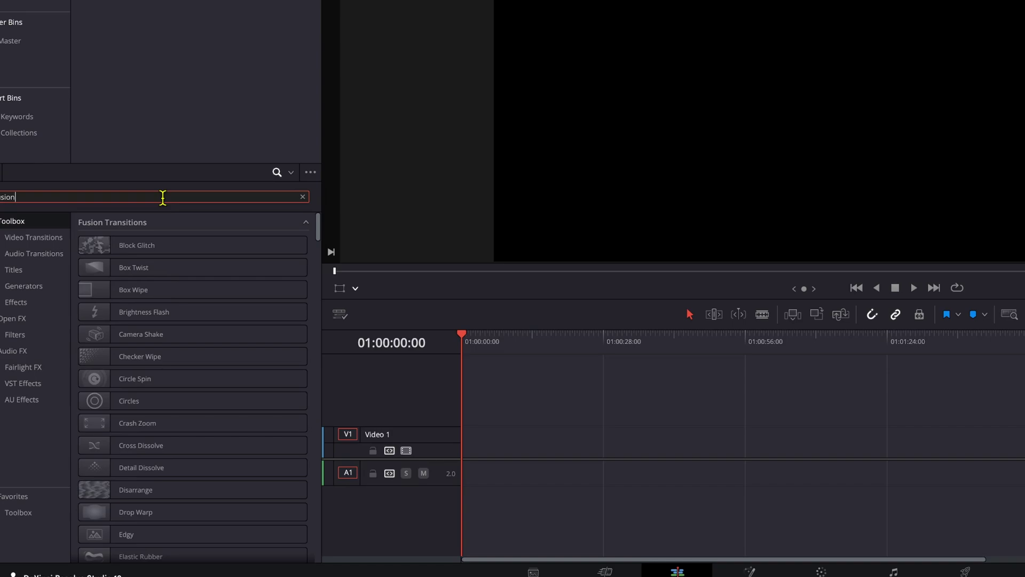
text(o)
drag(183, 235, 668, 429)
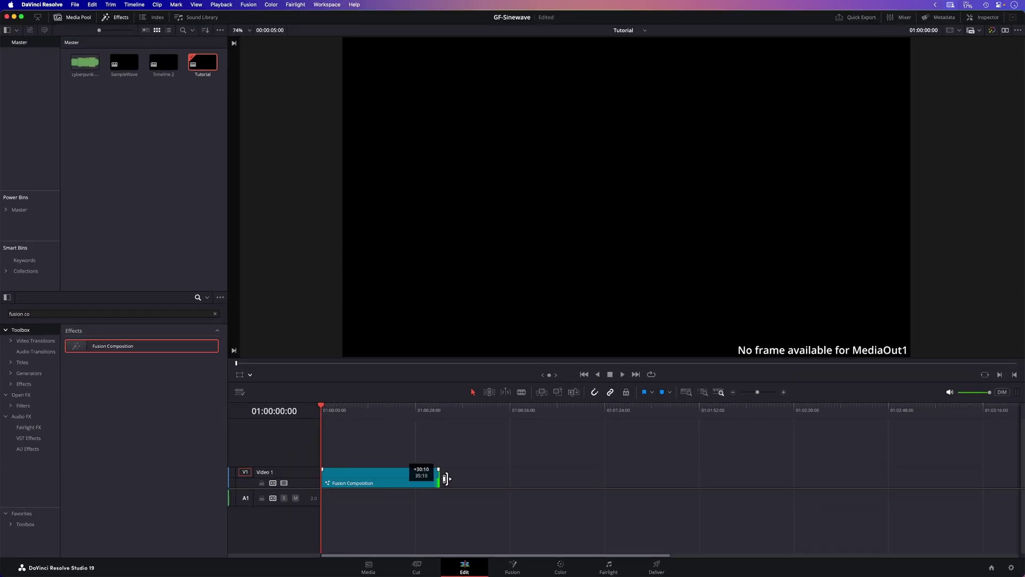
drag(446, 479, 517, 479)
click(419, 478)
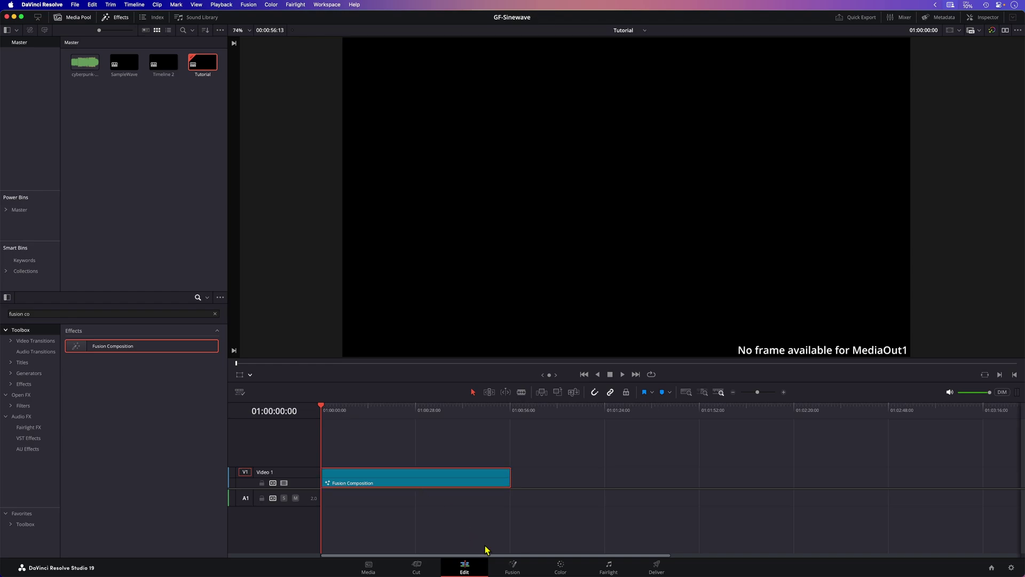
- Open the clip in Fusion and connect a new Background node to MediaOut1
click(510, 570)
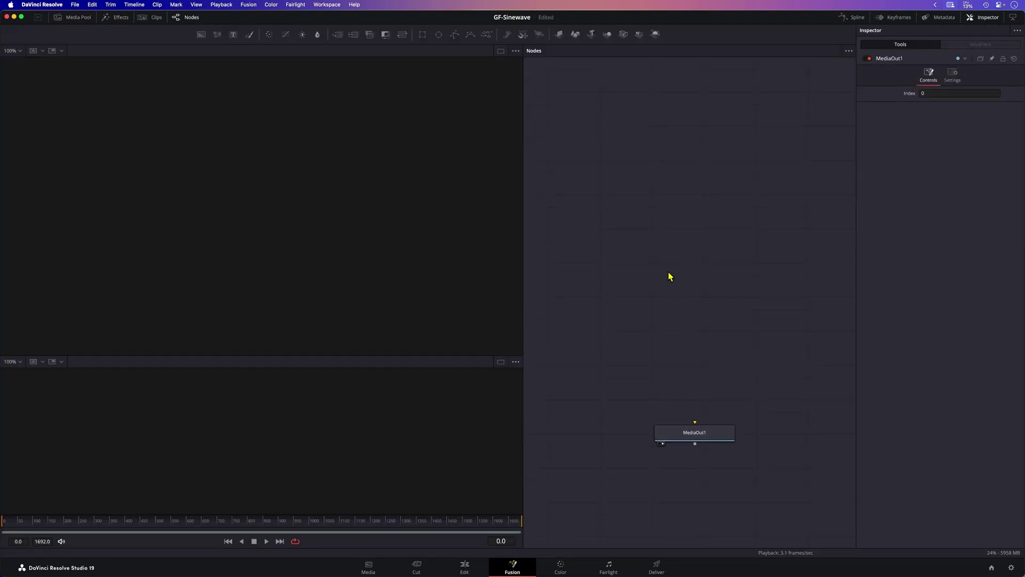
key(shift+space)
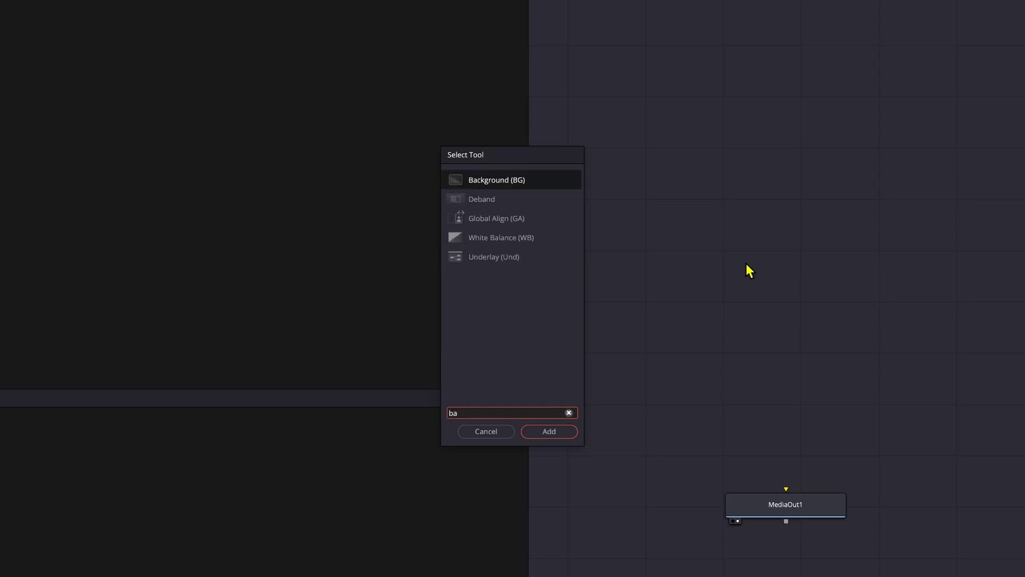
key(Return)
drag(785, 119, 789, 513)
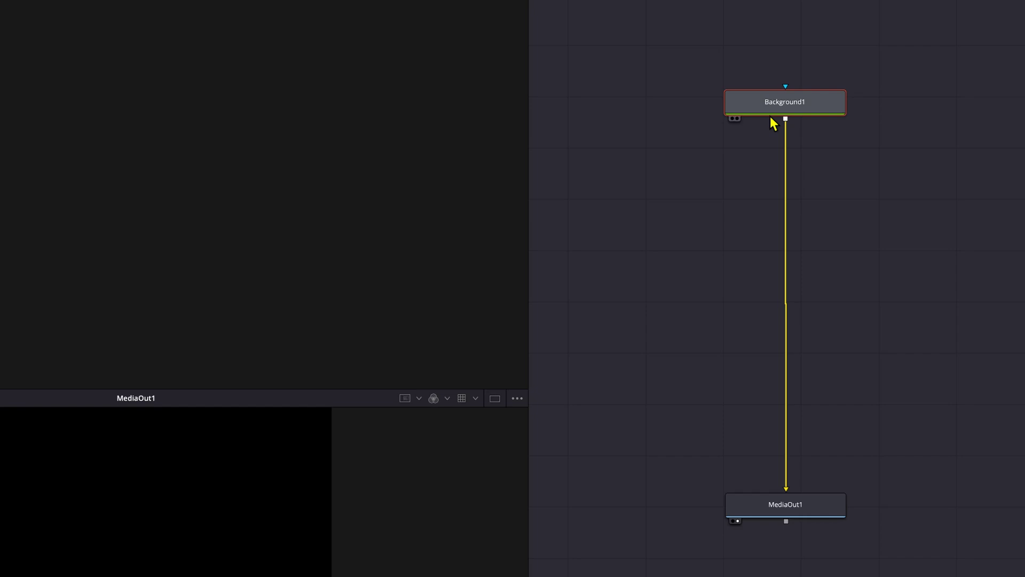
key(1)
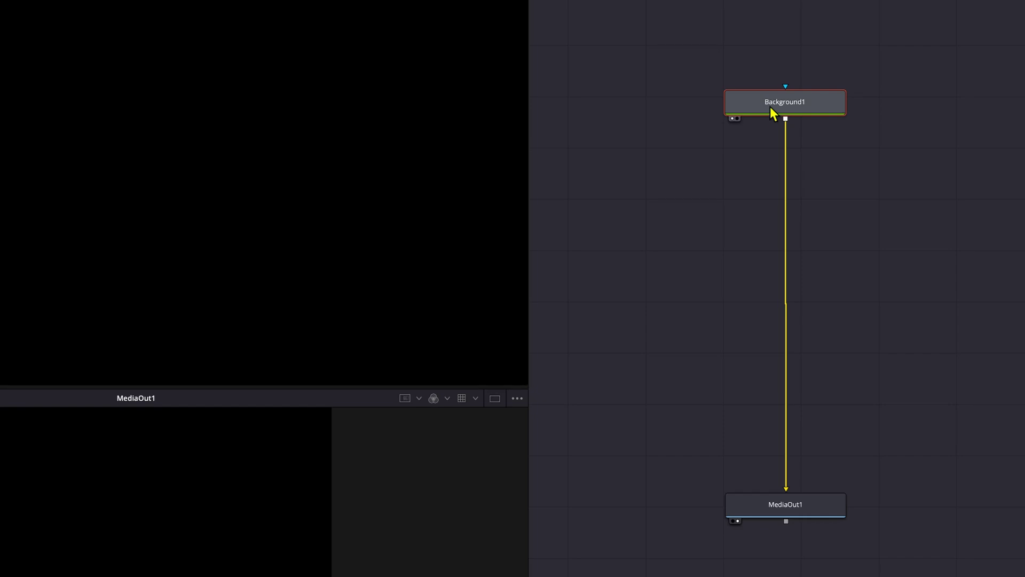
- Add a Rectangle mask node to Background1
key(shift+space)
text(ba)
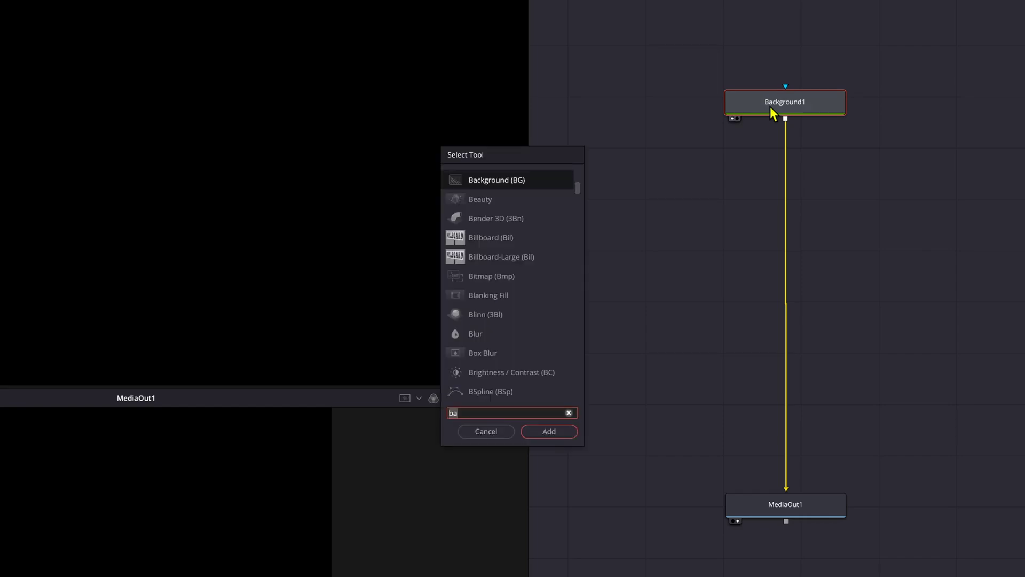
key(BackSpace)
key(BackSpace)
text(rect)
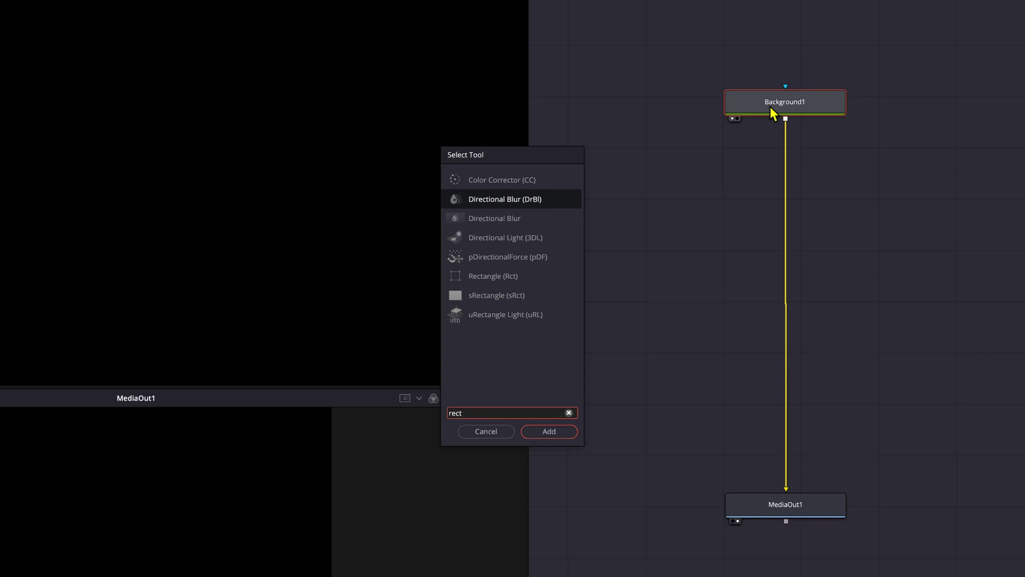
key(Down)
key(Down)
key(Down)
key(Down)
key(Return)
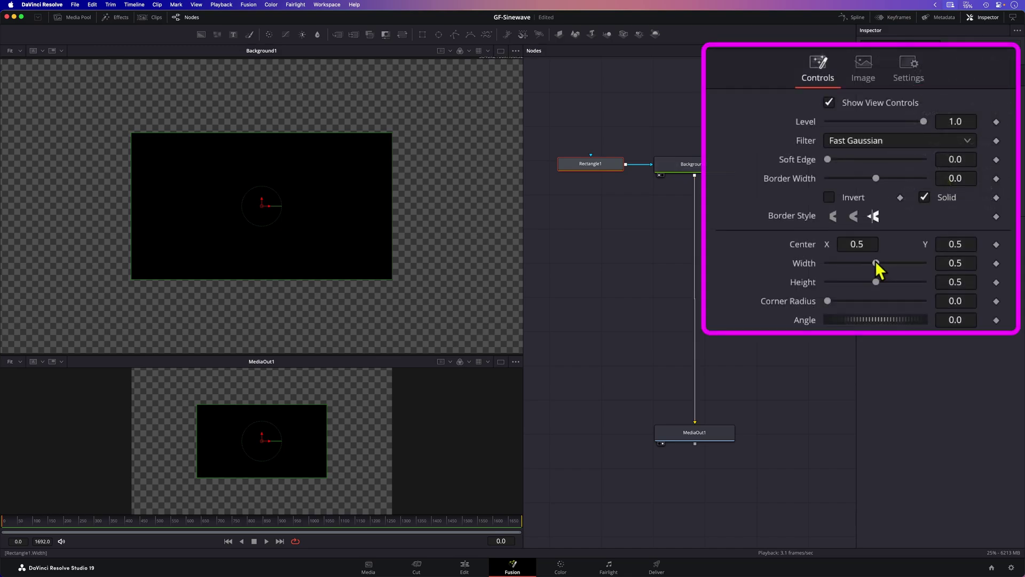
- Stretch Rectangle1 to full width 1.0 and flatten it into a thin line
drag(948, 177, 973, 179)
drag(928, 273, 943, 272)
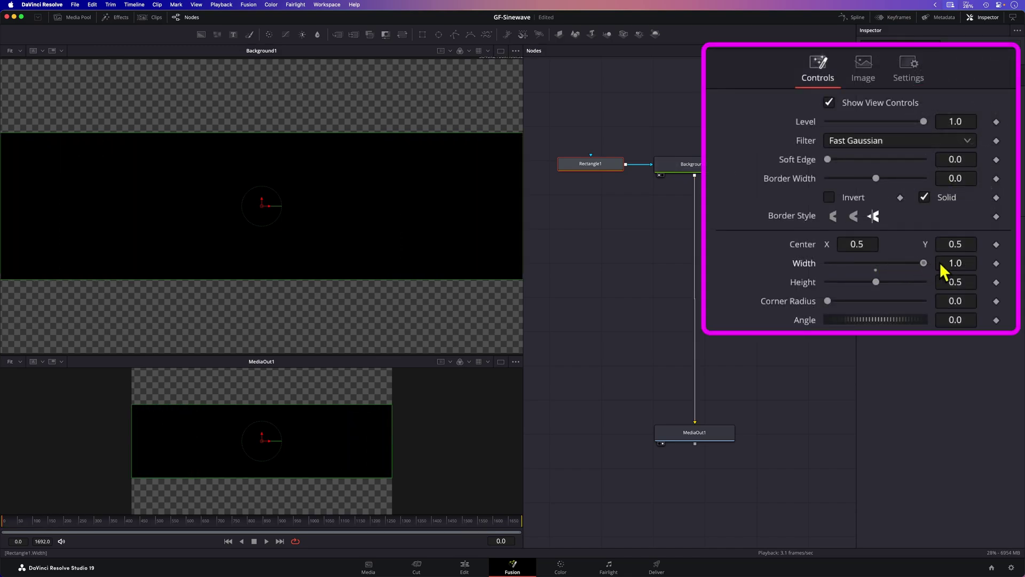
drag(876, 282, 832, 282)
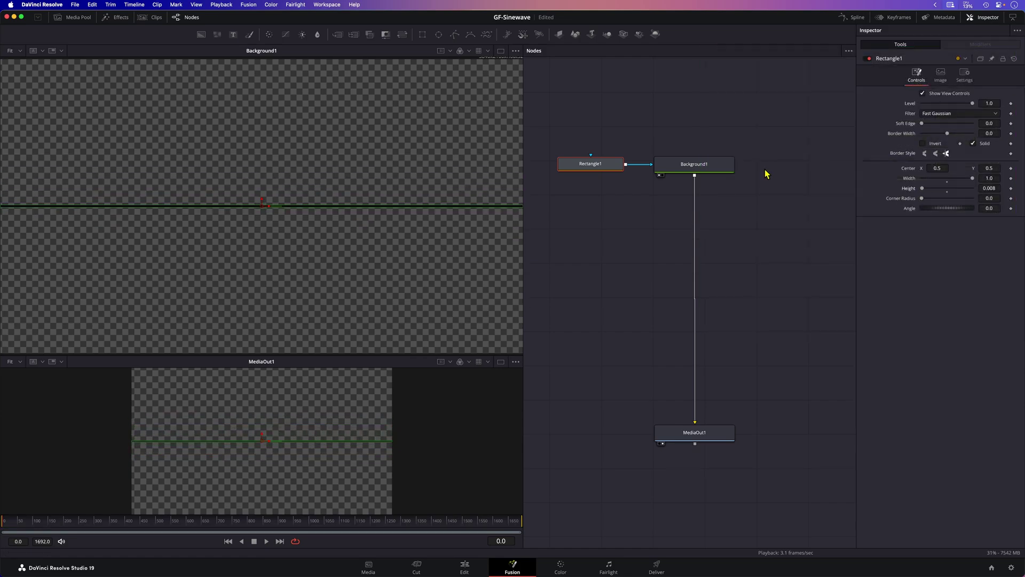
- Set Background1's colour to green
click(725, 167)
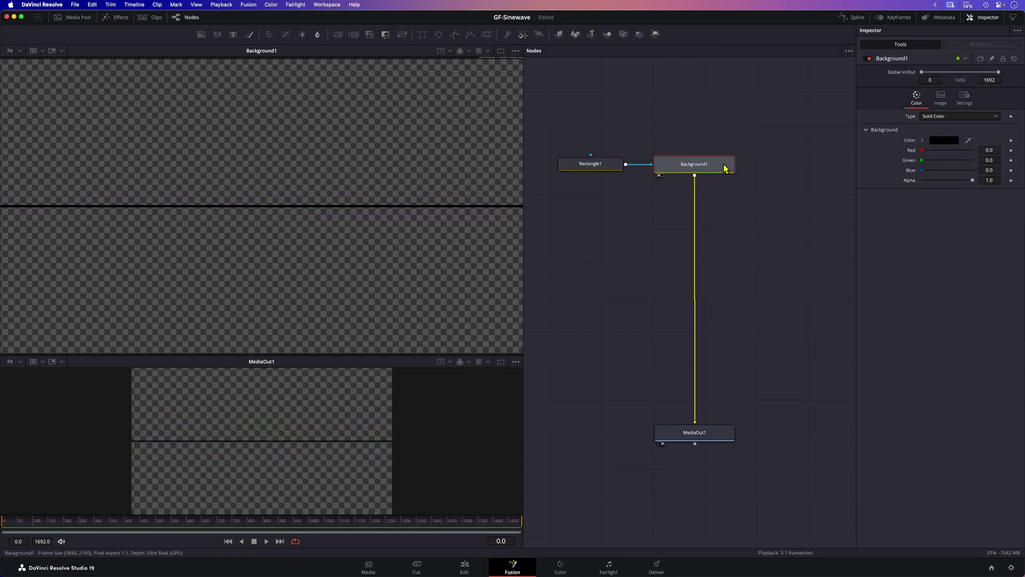
click(945, 142)
click(579, 262)
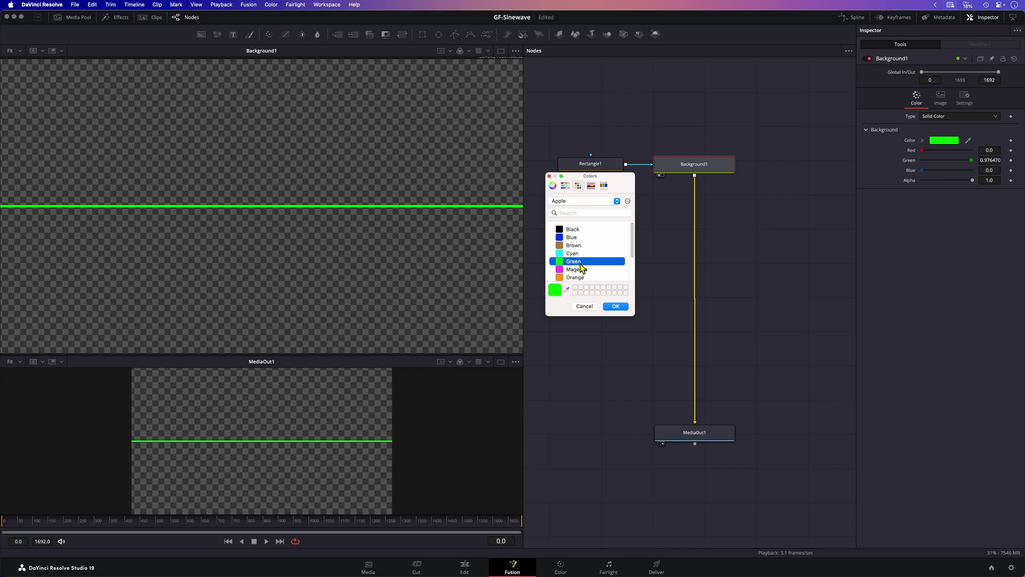
click(612, 307)
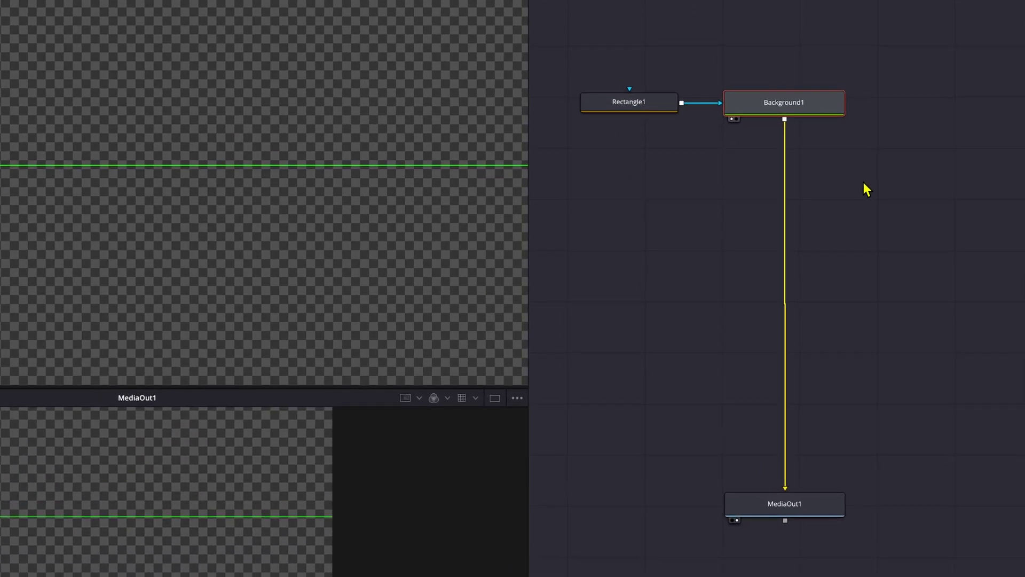
- Insert a Waviness node below Background1
key(shift+space)
text(rect)
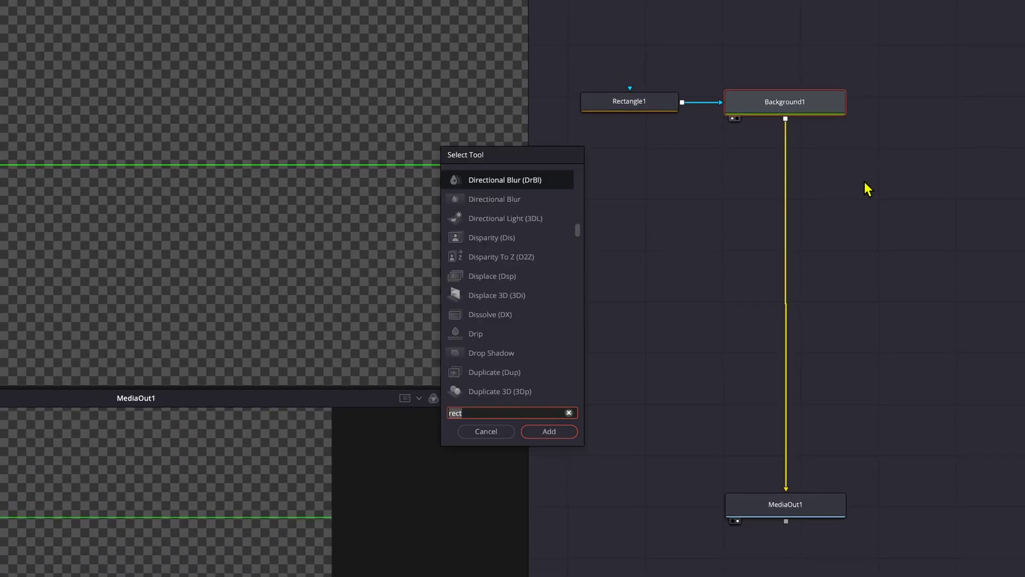
key(BackSpace)
key(BackSpace)
key(BackSpace)
key(BackSpace)
text(wav)
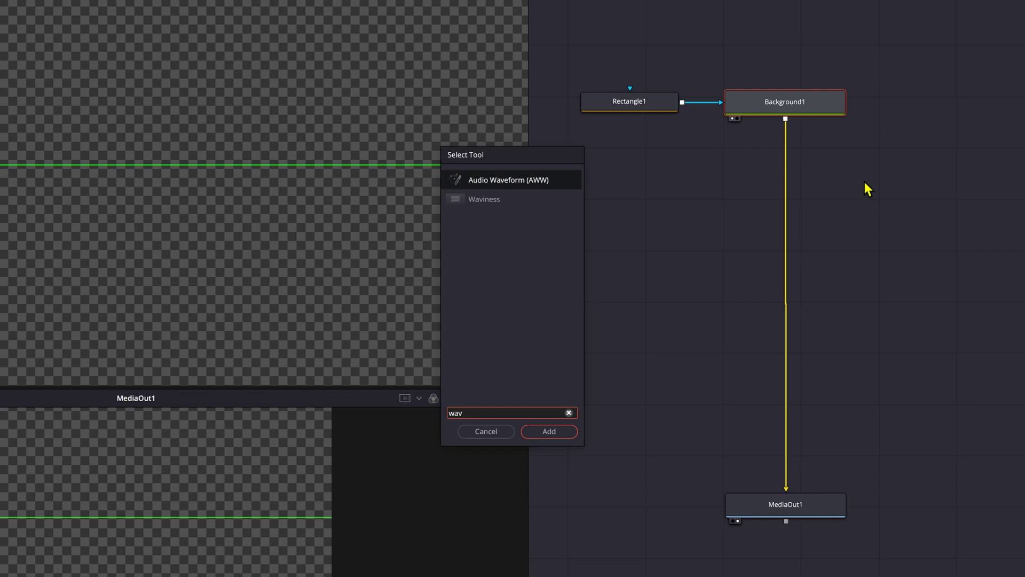
key(Down)
key(Return)
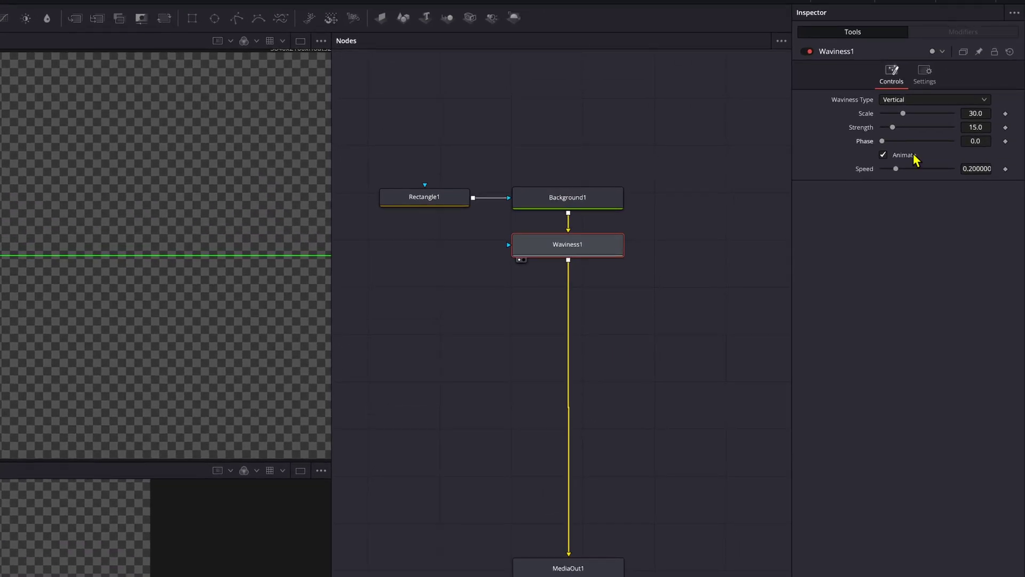
- Set Waviness to Horizontal with Scale 35.4 and Strength 100
click(914, 101)
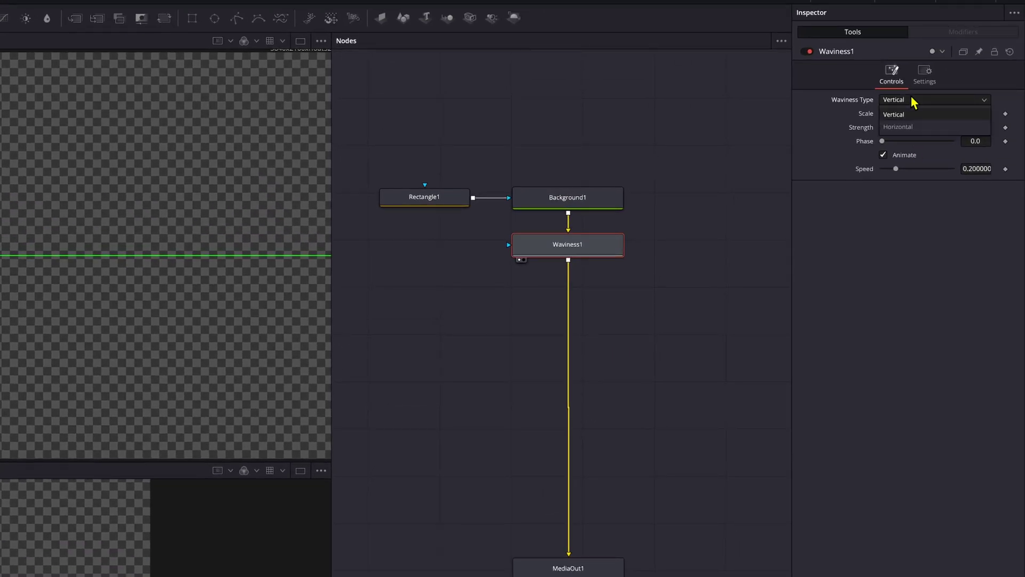
click(910, 127)
drag(903, 113, 941, 108)
drag(930, 113, 963, 113)
drag(909, 140, 924, 139)
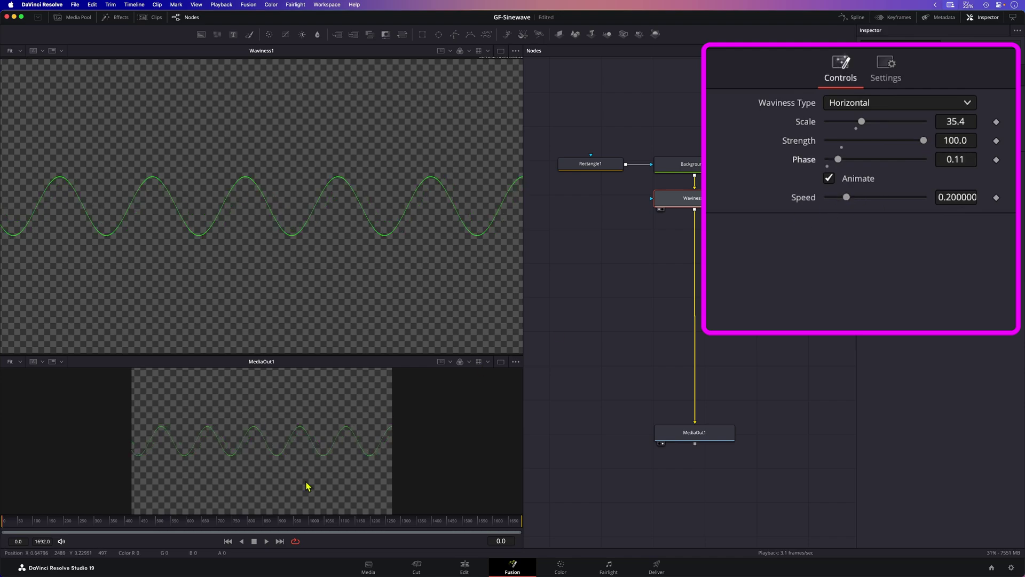
click(13, 522)
click(40, 525)
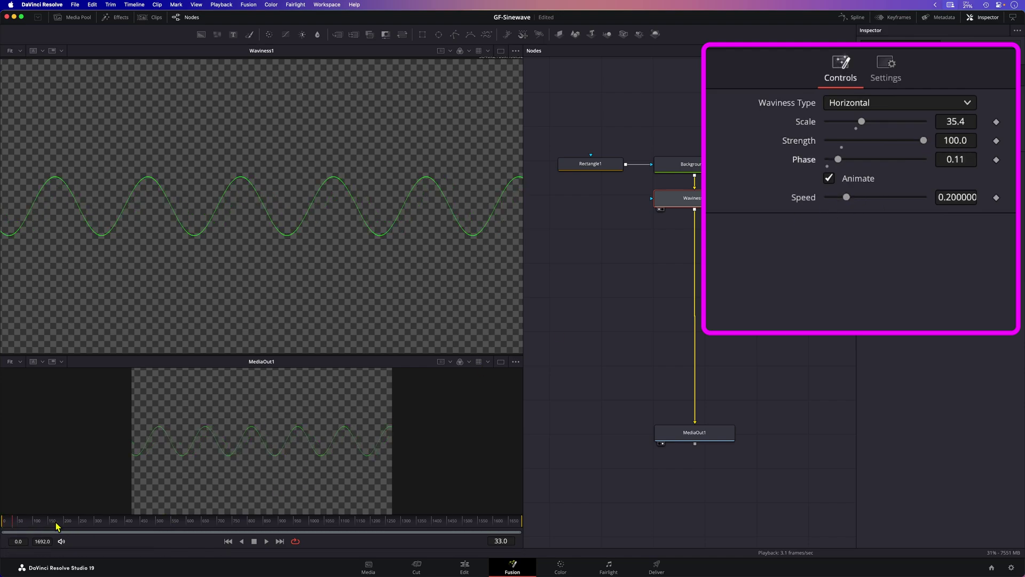
drag(40, 525, 4, 528)
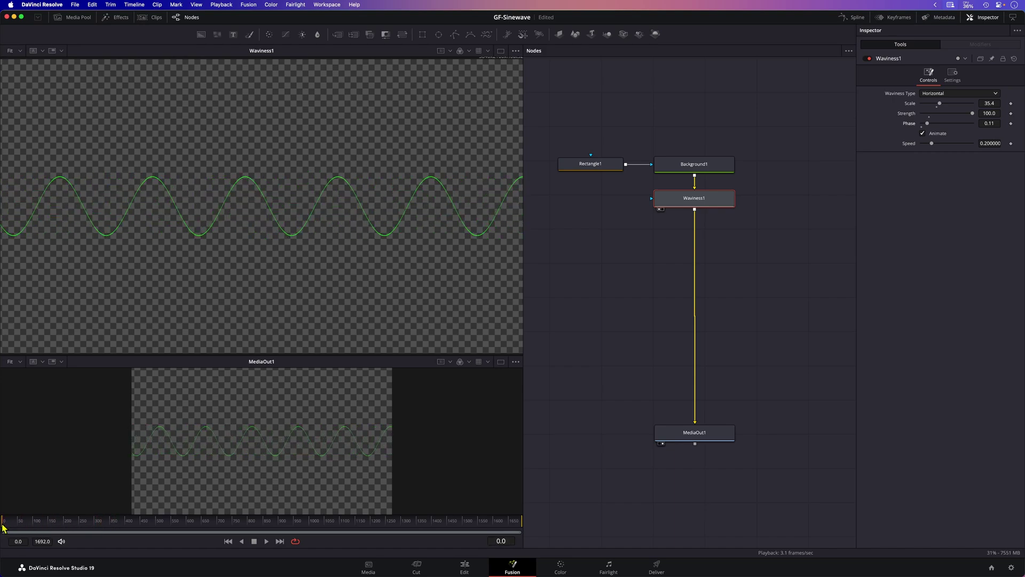
key(space)
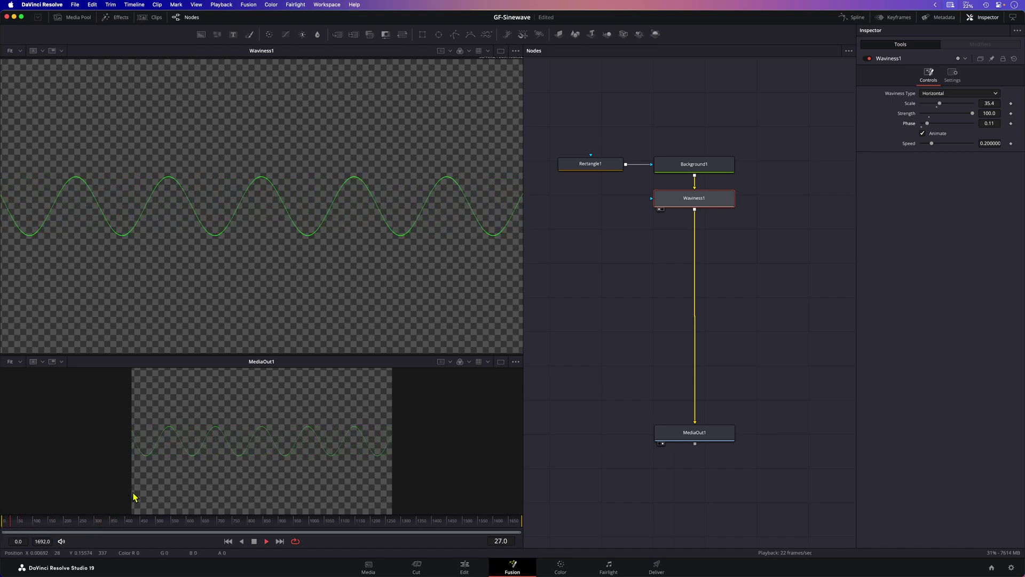
key(space)
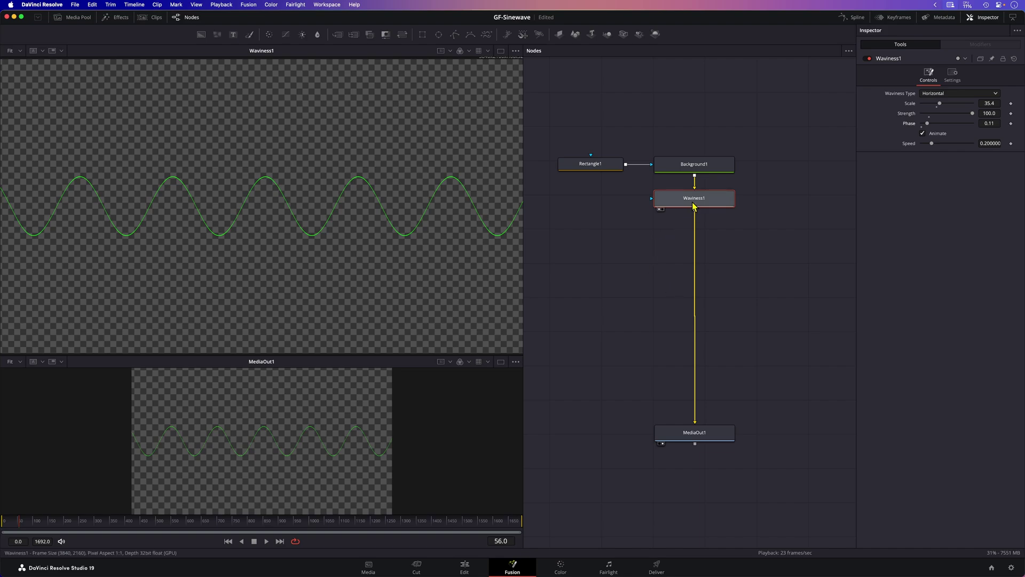
- Insert a Transform node after Waviness1, disable Use Size and Aspect, and raise Y Size to stretch the wave
key(shift+space)
text(x)
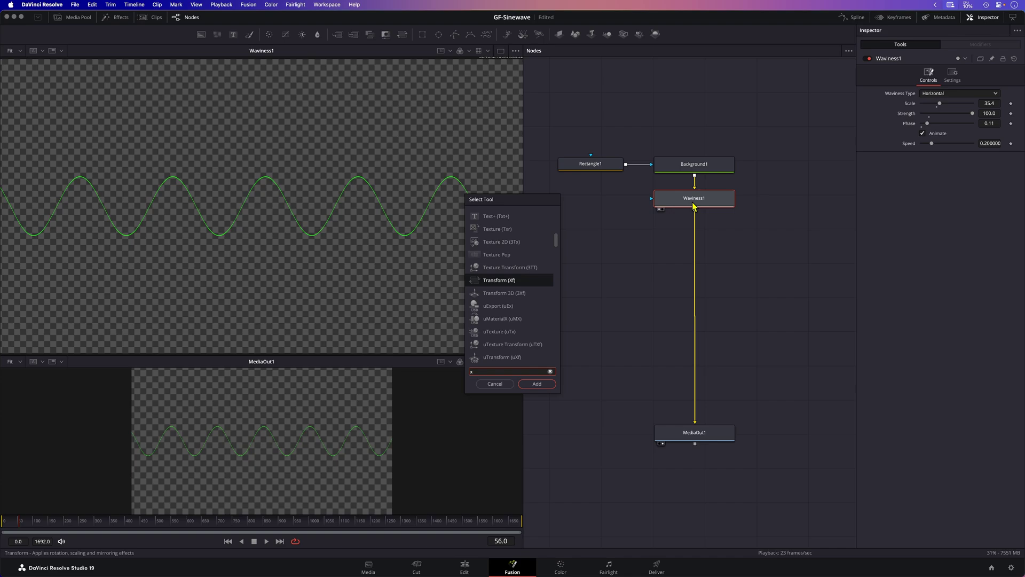
key(Return)
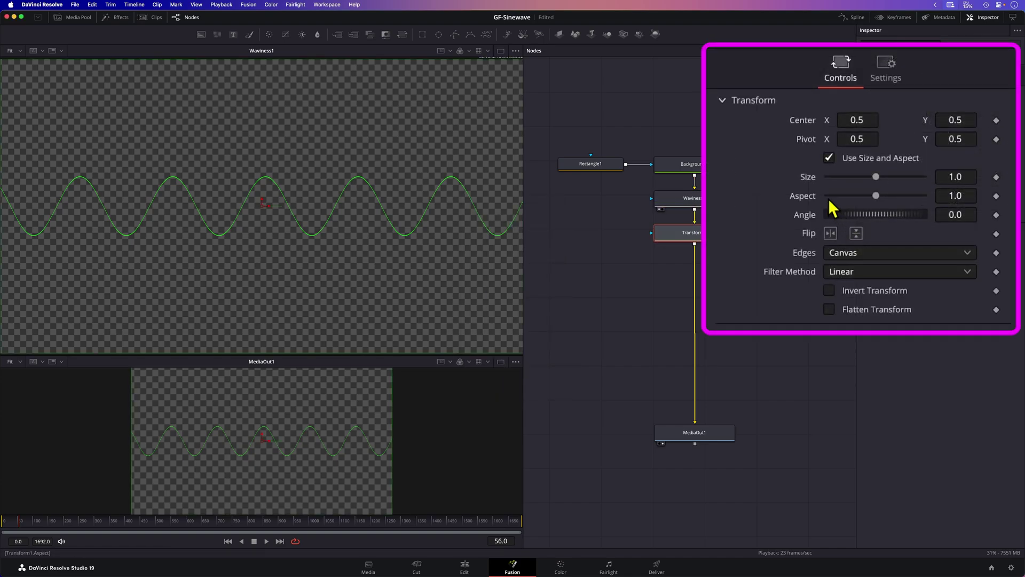
click(829, 157)
drag(875, 194, 898, 196)
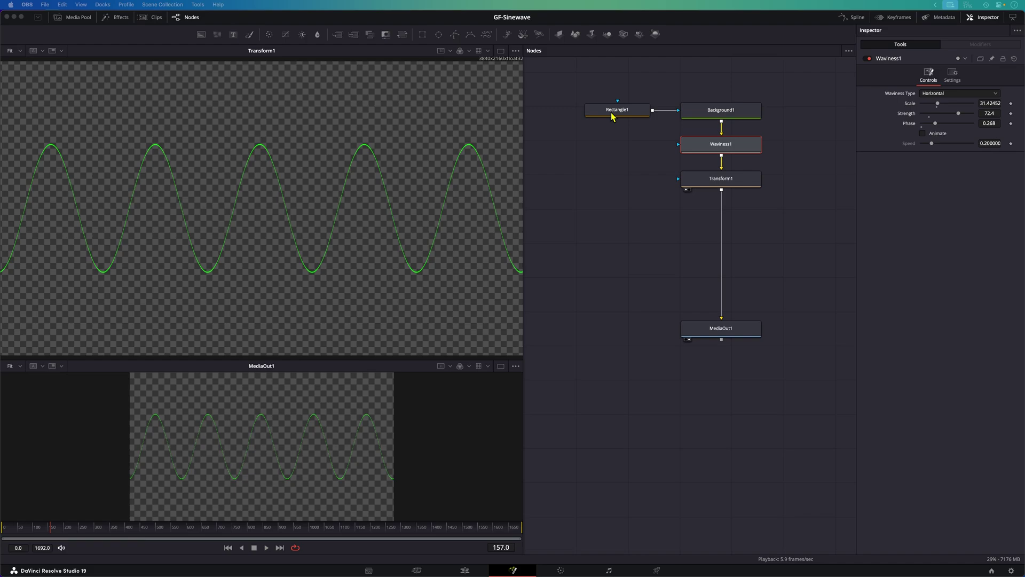
- Try Rectangle1 heights of 0.054 and 0.045
click(615, 112)
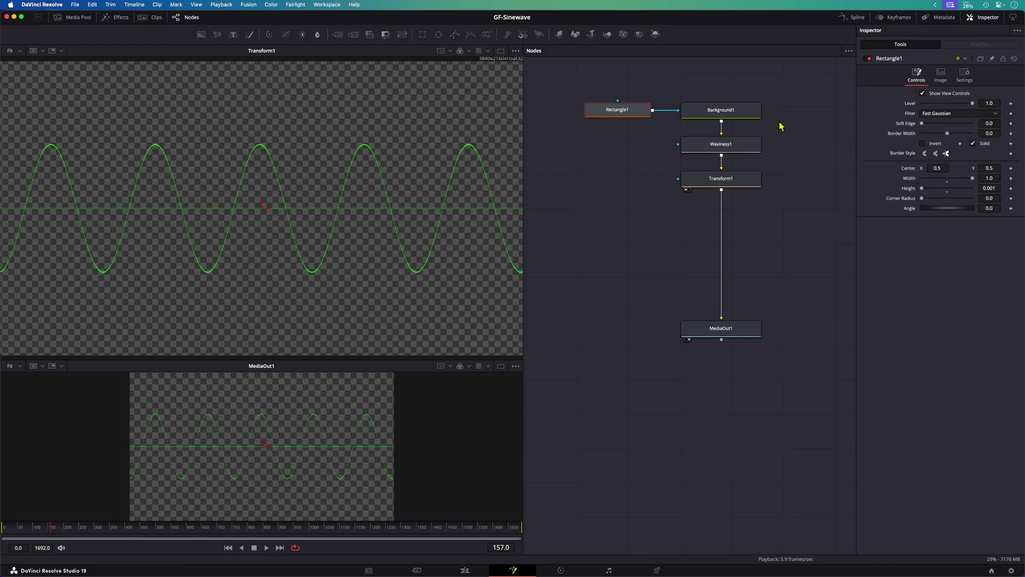
click(991, 188)
text(0.054)
key(Return)
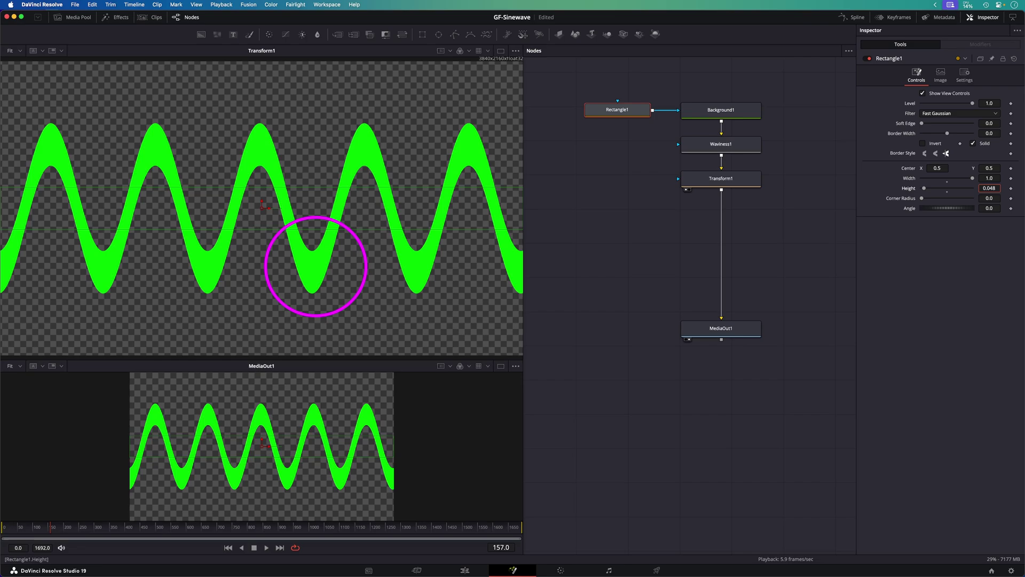
text(0.045)
key(Return)
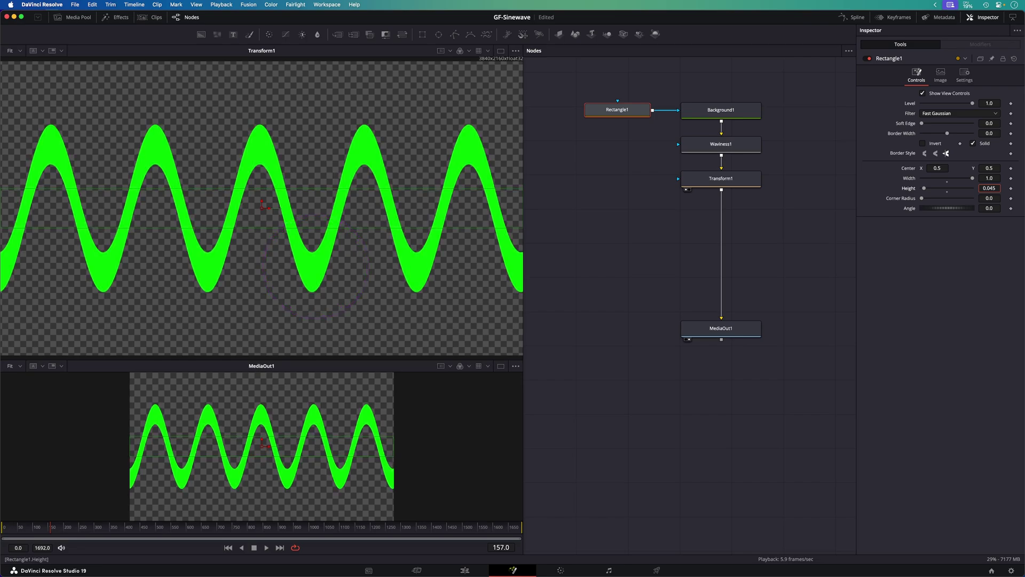
- Settle Rectangle1's height at 0.001 after testing 0, 0.002 and 0.017
text(0)
key(Return)
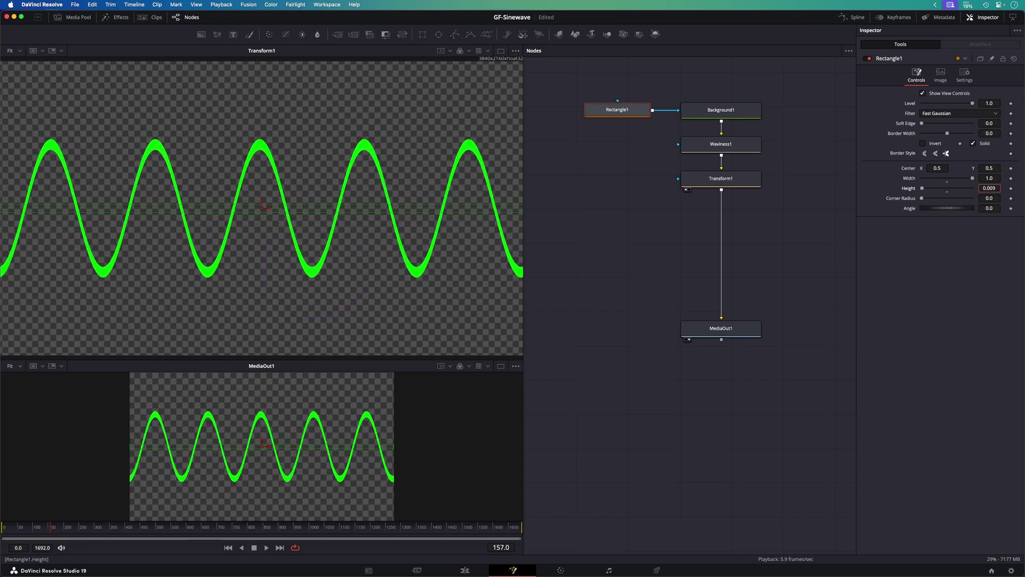
text(0.002)
key(Return)
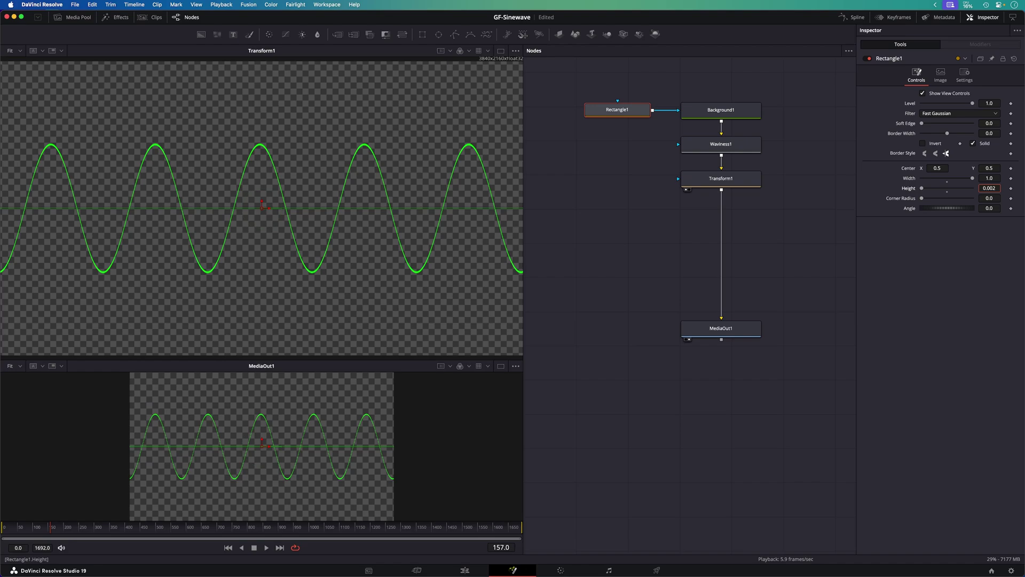
text(0.017)
key(Return)
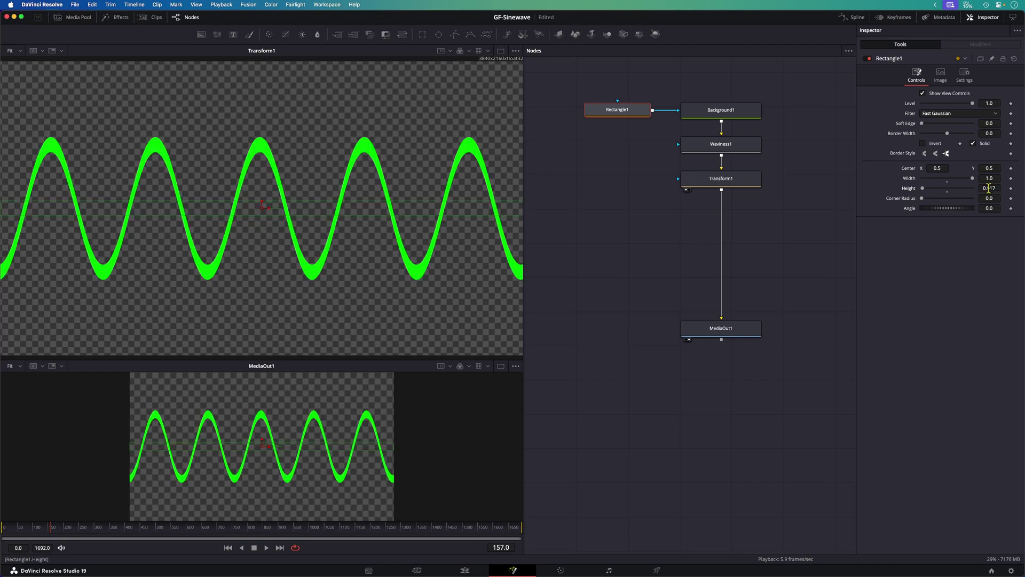
click(988, 188)
text(0)
key(Return)
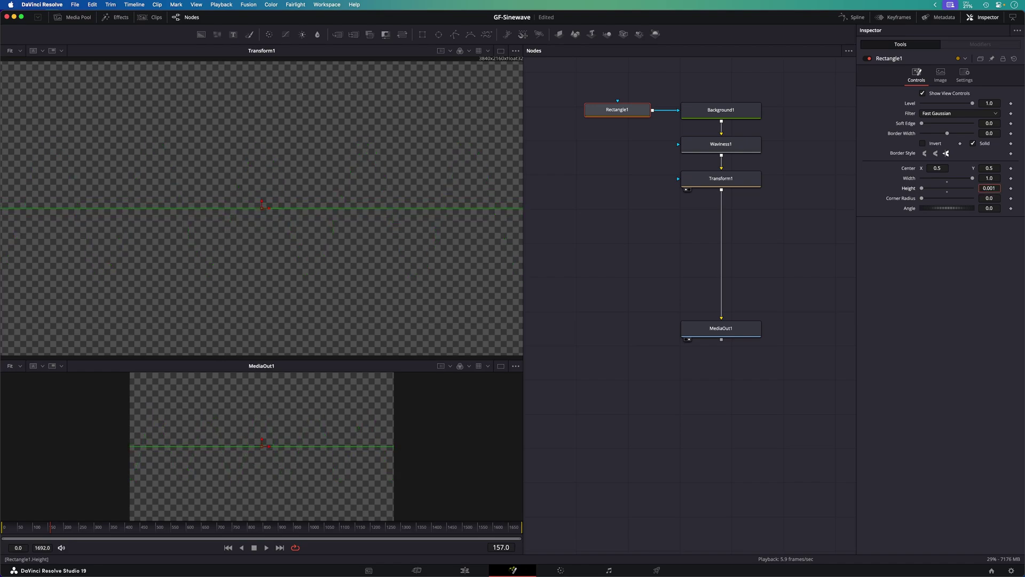
key(Return)
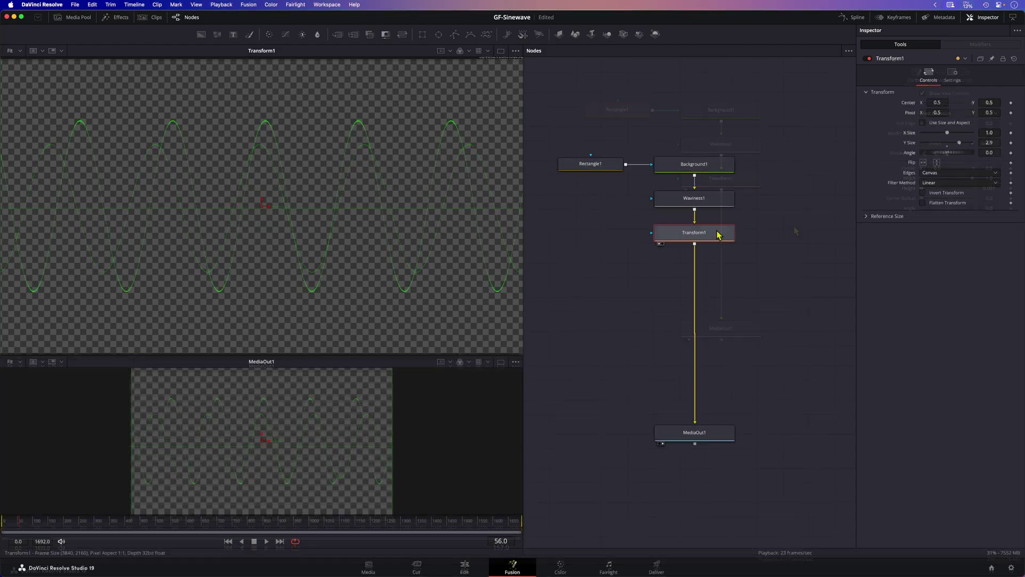
- Insert an ErodeDilate node after Transform1 and raise its Amount to 0.0017
key(shift+space)
text(ero)
key(Return)
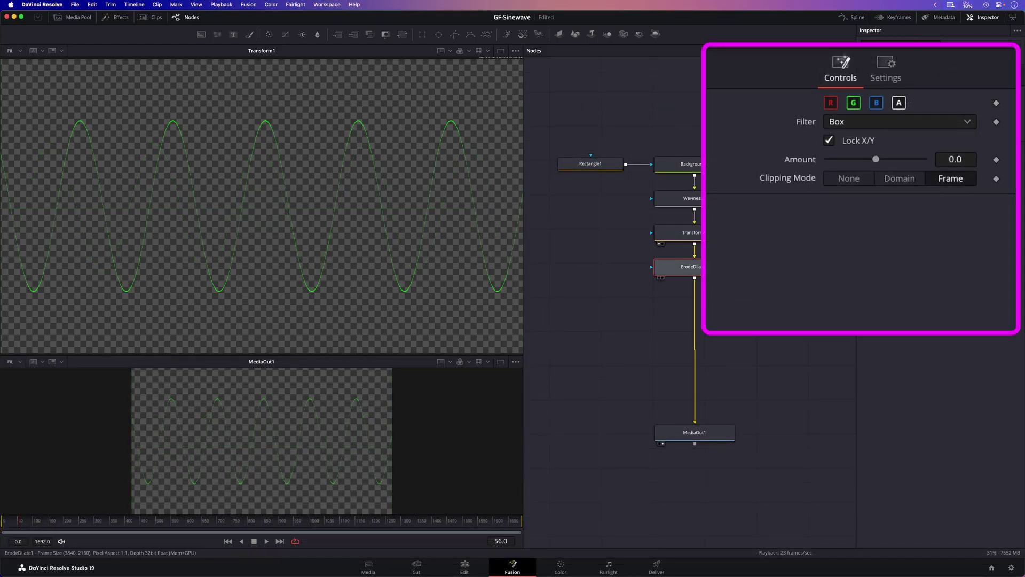
mouse_move(876, 159)
mouse_down()
mouse_move(891, 156)
mouse_move(888, 165)
mouse_up()
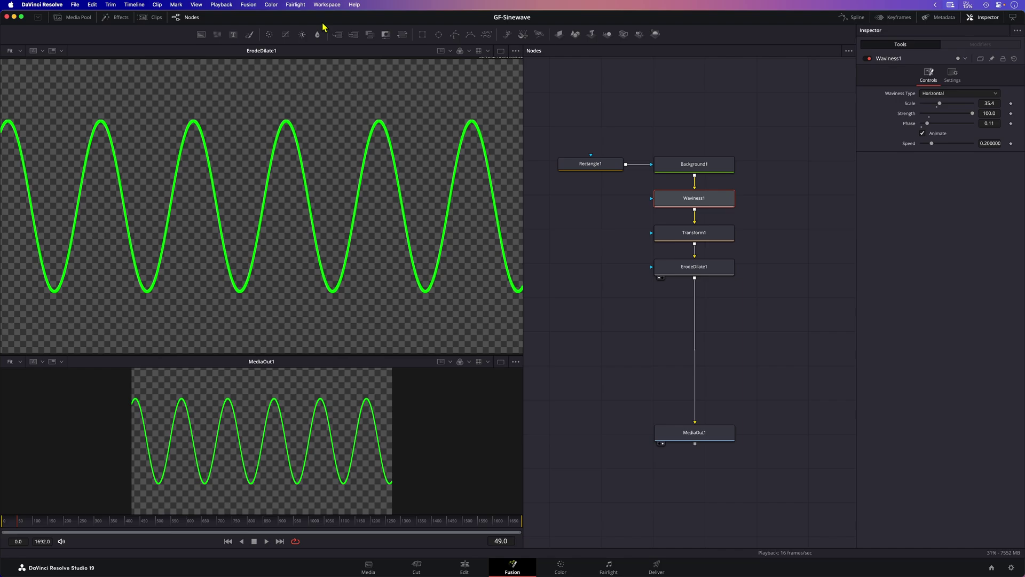
click(327, 5)
mouse_move(344, 287)
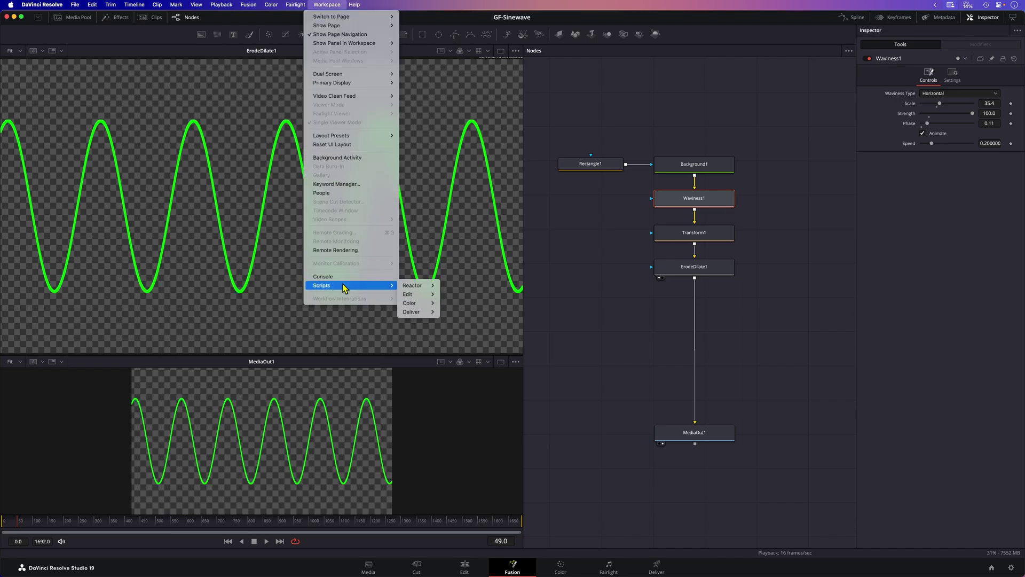
click(477, 313)
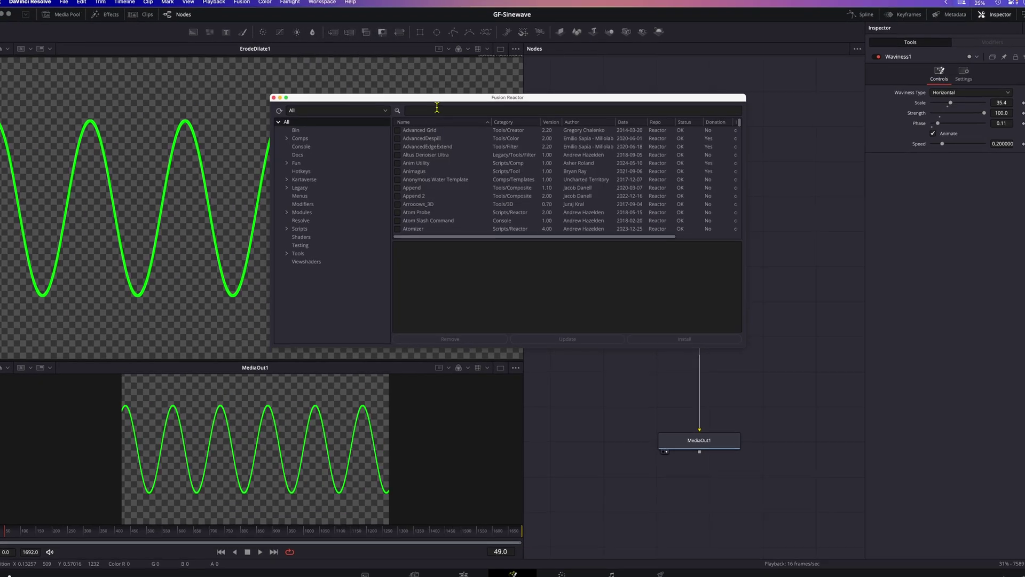
click(437, 109)
text(aud)
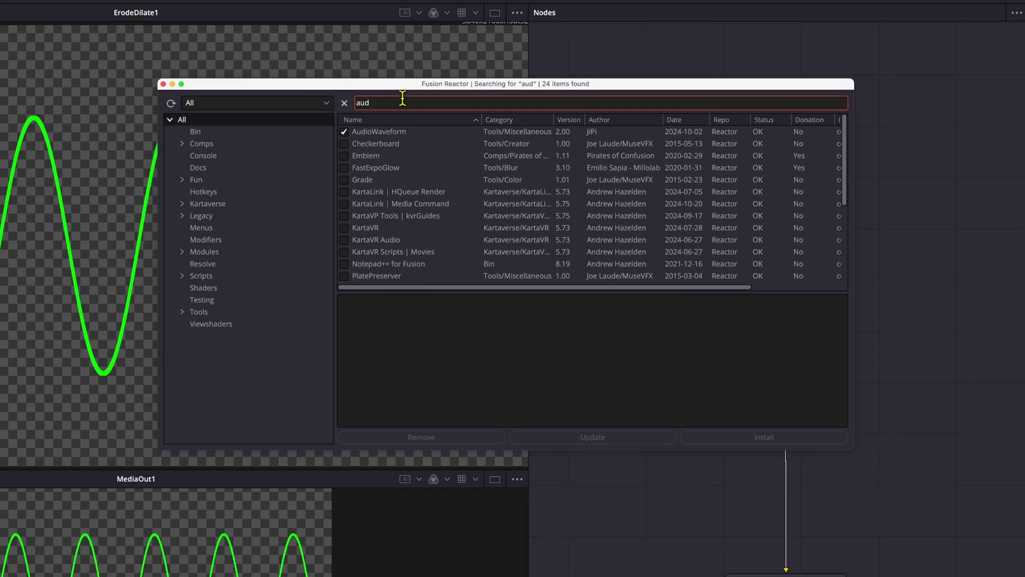
text(io)
scroll(433, 197, down, 1)
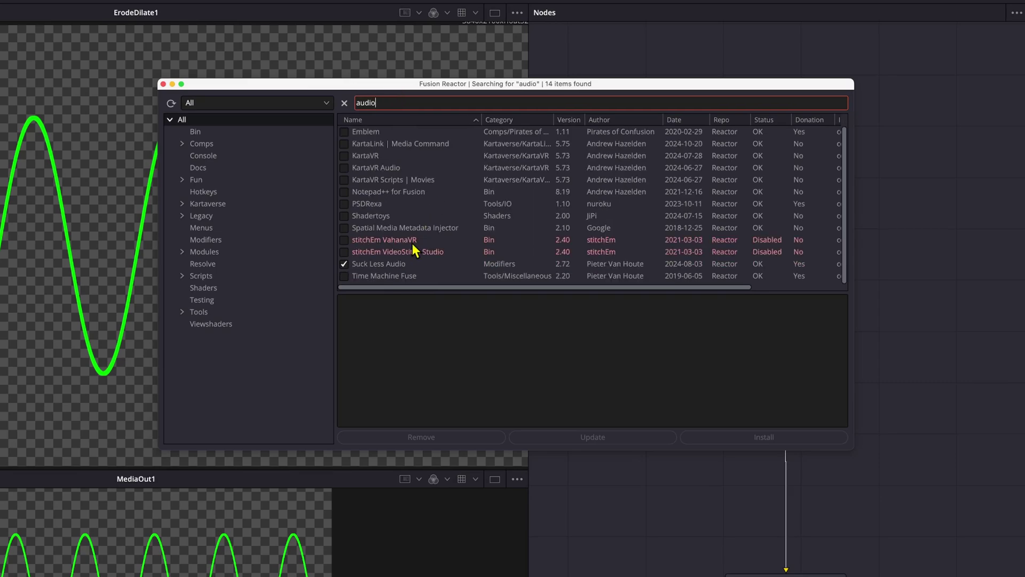
click(383, 265)
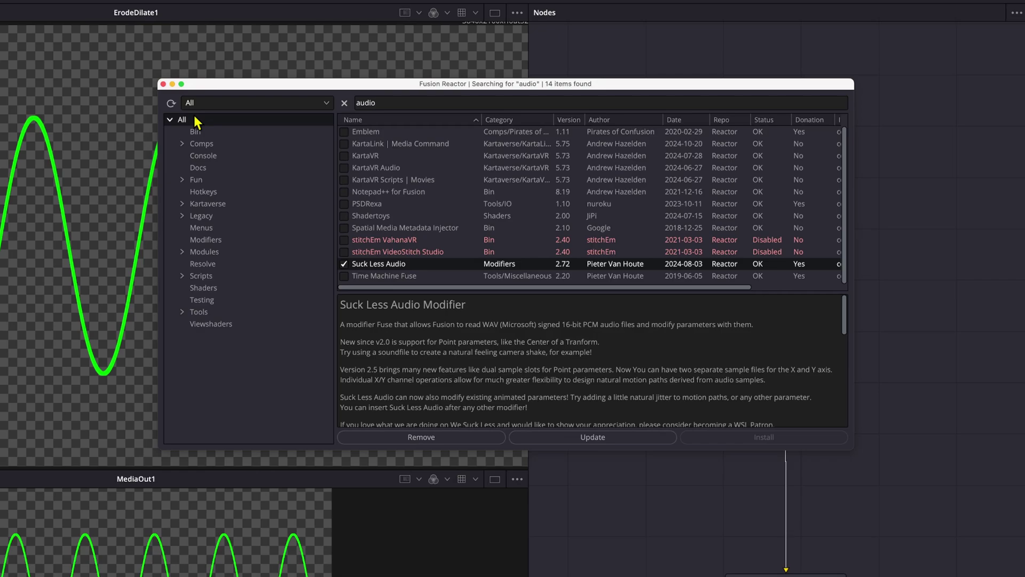
click(163, 85)
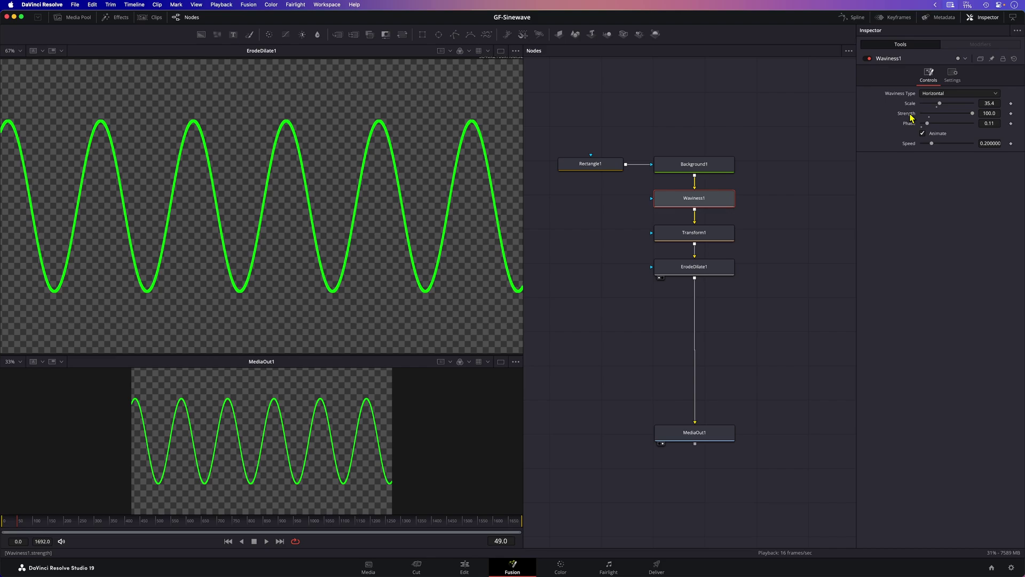
- Attach a Suck Less Audio modifier to Waviness1's Strength
right_click(911, 117)
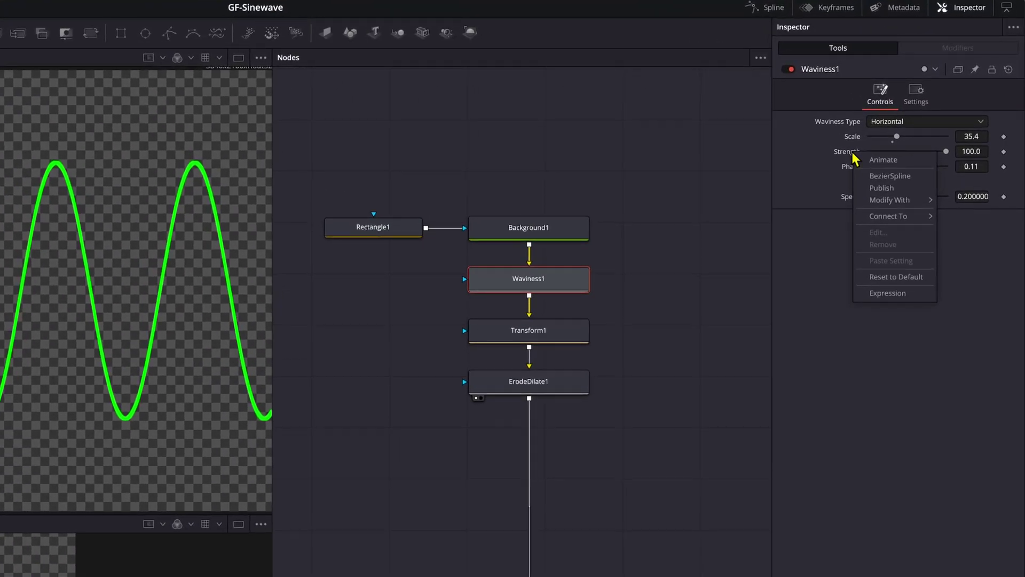
mouse_move(880, 200)
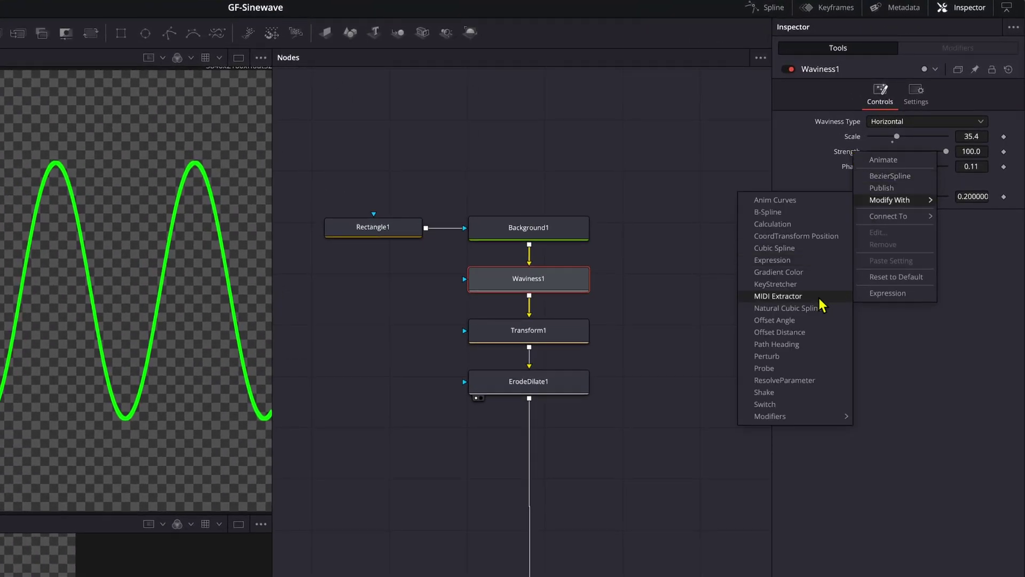
mouse_move(785, 418)
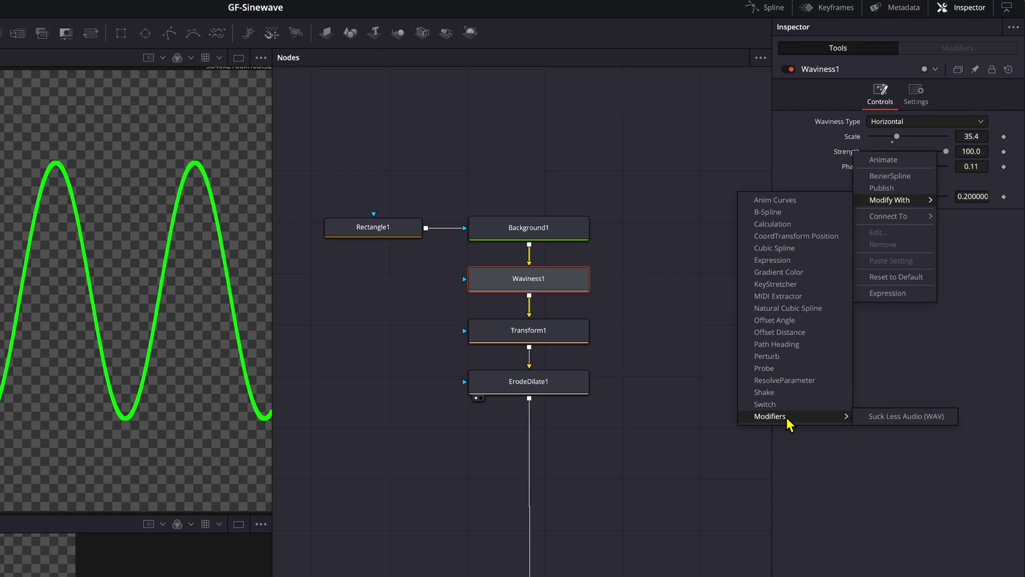
click(887, 416)
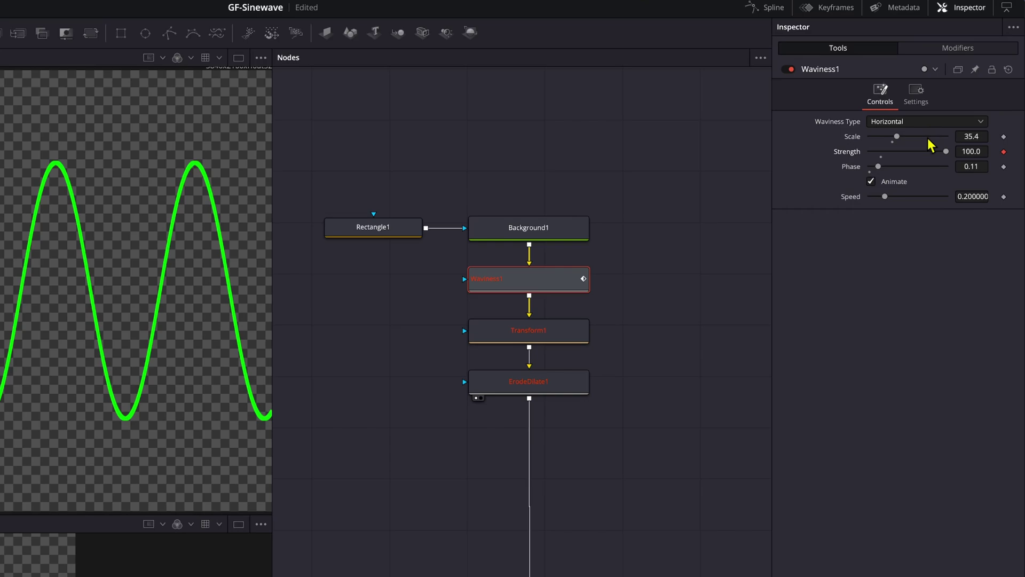
- Load cyberpunk-ruins.wav into the modifier and set Amplitude Scale to 200
click(956, 53)
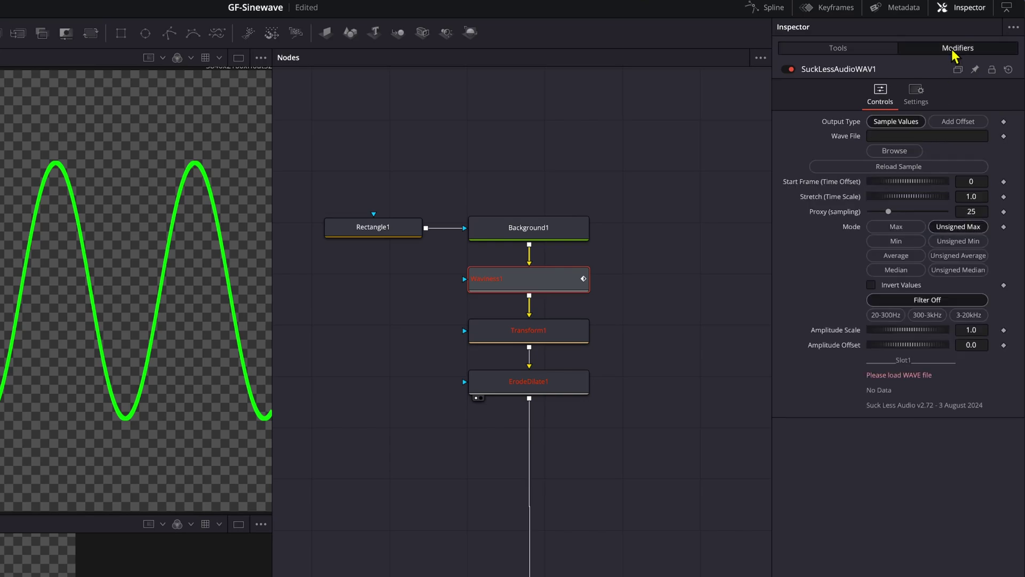
click(895, 151)
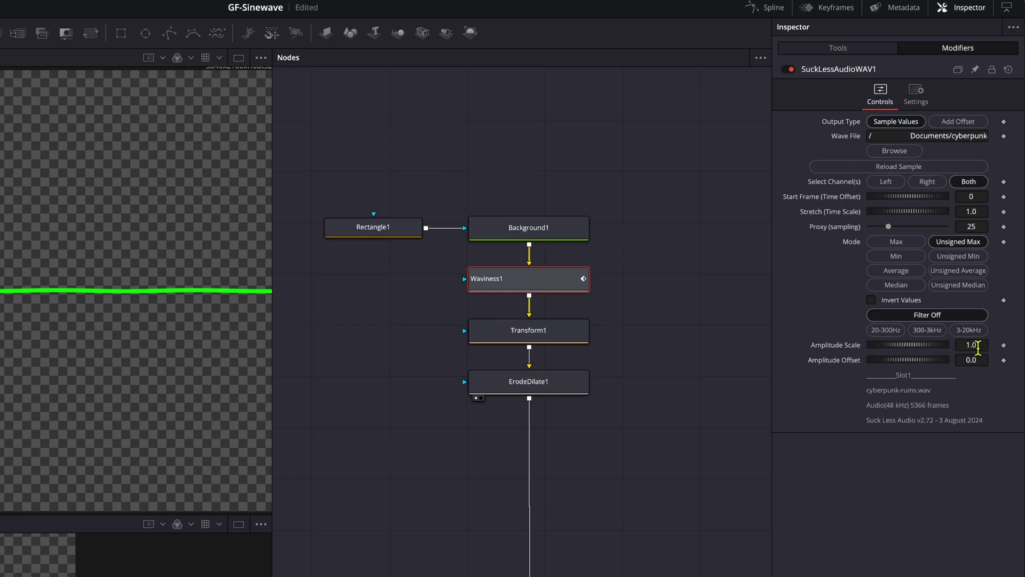
drag(980, 345, 1021, 345)
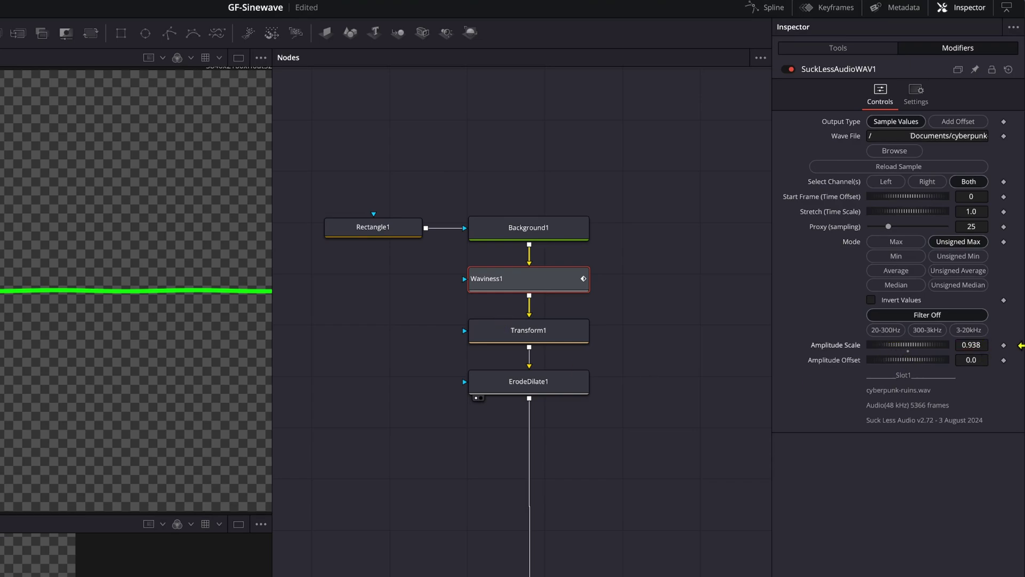
click(975, 345)
text(200)
key(Tab)
click(838, 49)
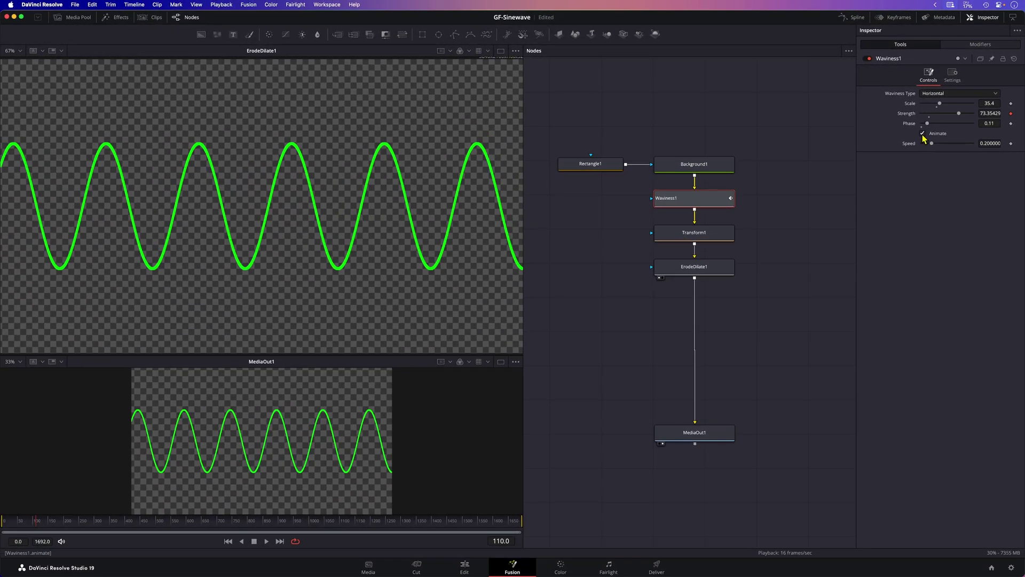
- Turn off the wave's automatic animation, preview frame 148, and rename the audio modifier to 'audio'
click(923, 135)
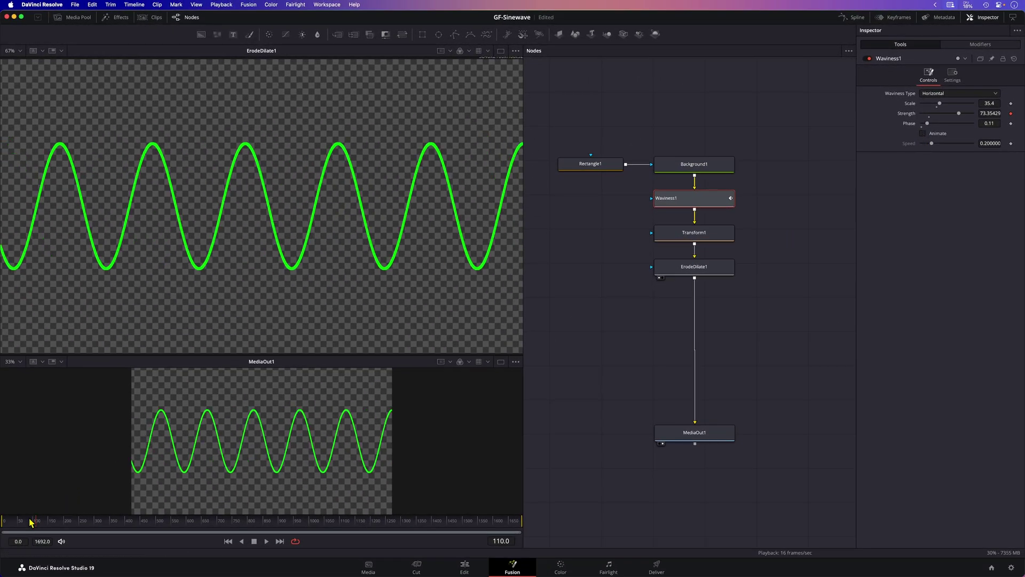
drag(32, 524, 74, 524)
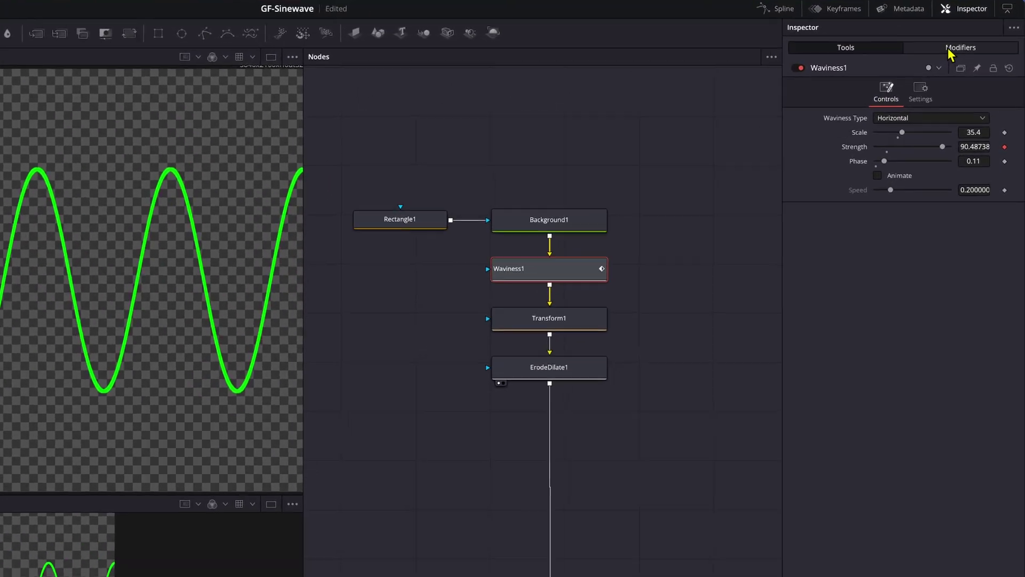
click(972, 45)
right_click(899, 59)
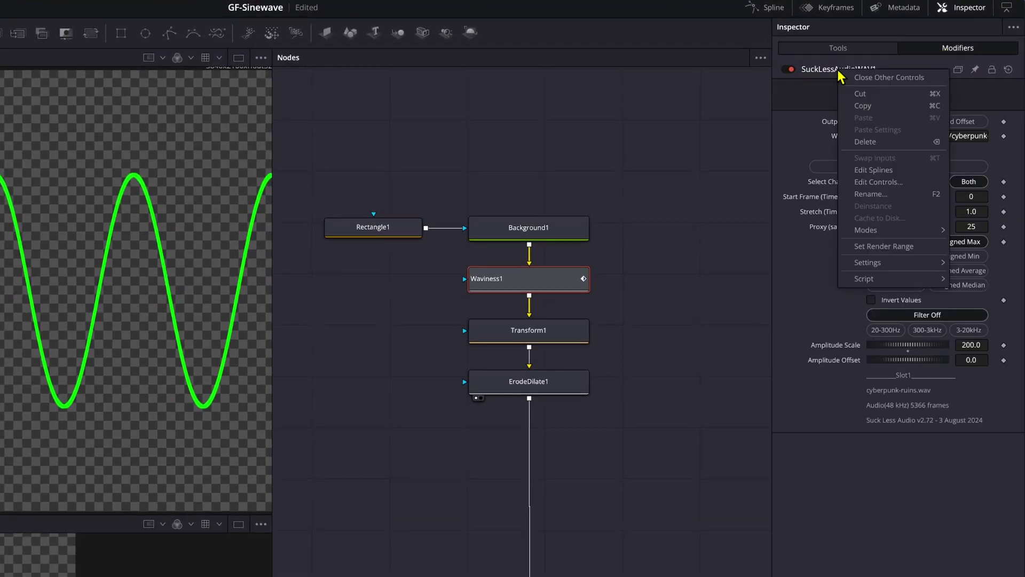
click(869, 196)
text(audio)
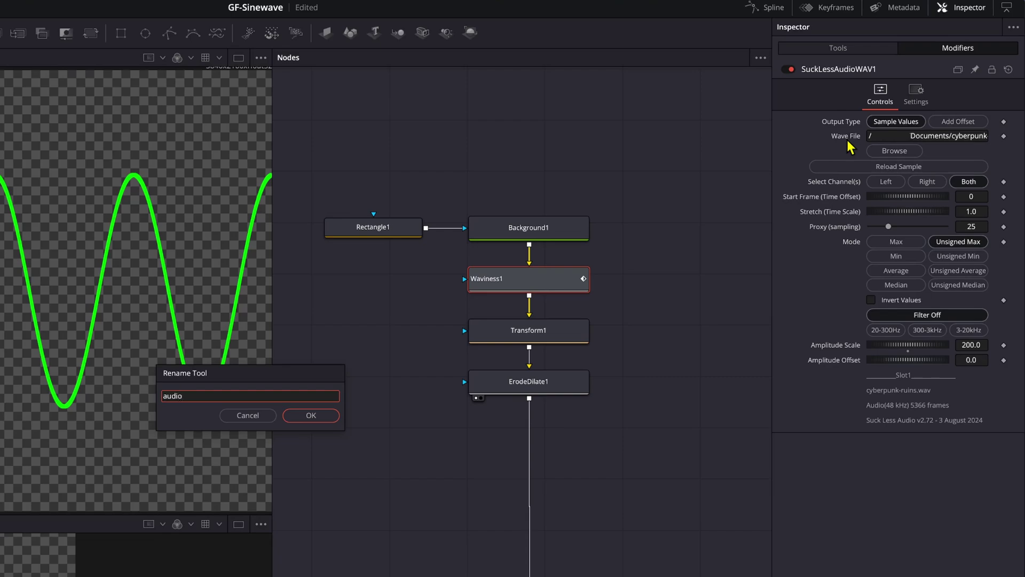
key(Return)
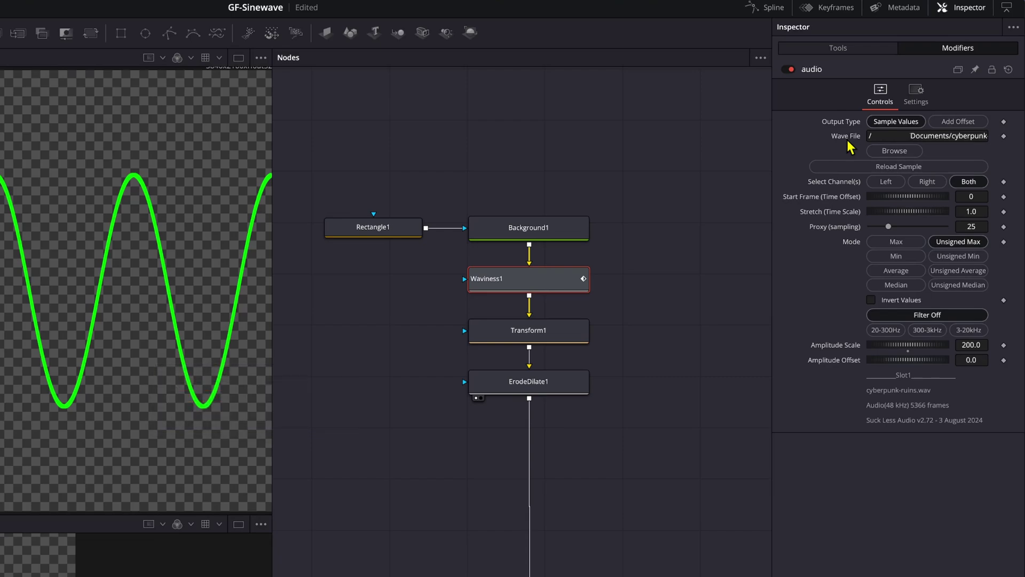
click(841, 49)
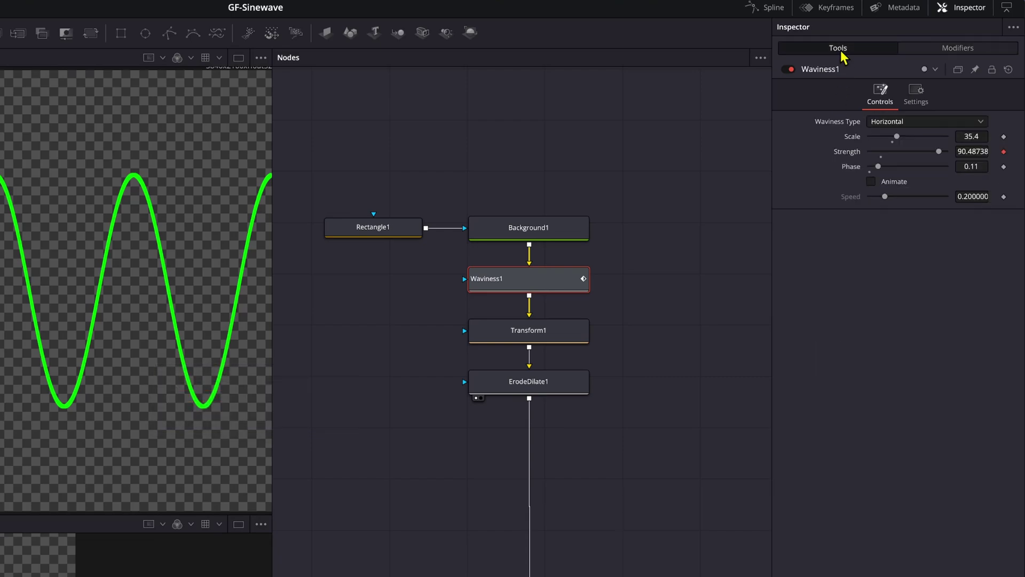
- Drive Waviness1's Scale with the expression audio.Output/2 and scrub to check the waves
right_click(855, 143)
click(881, 278)
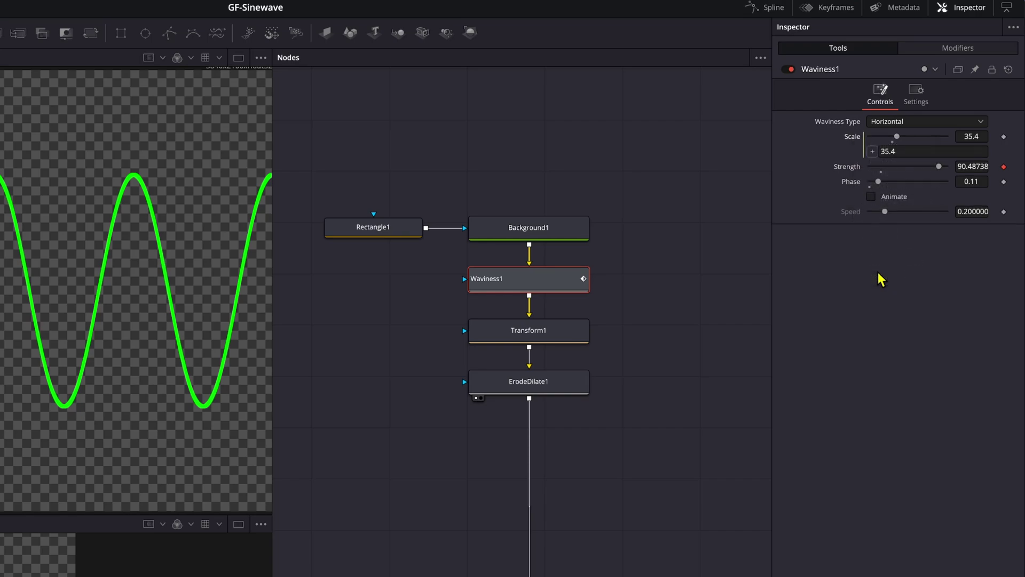
drag(897, 151, 868, 159)
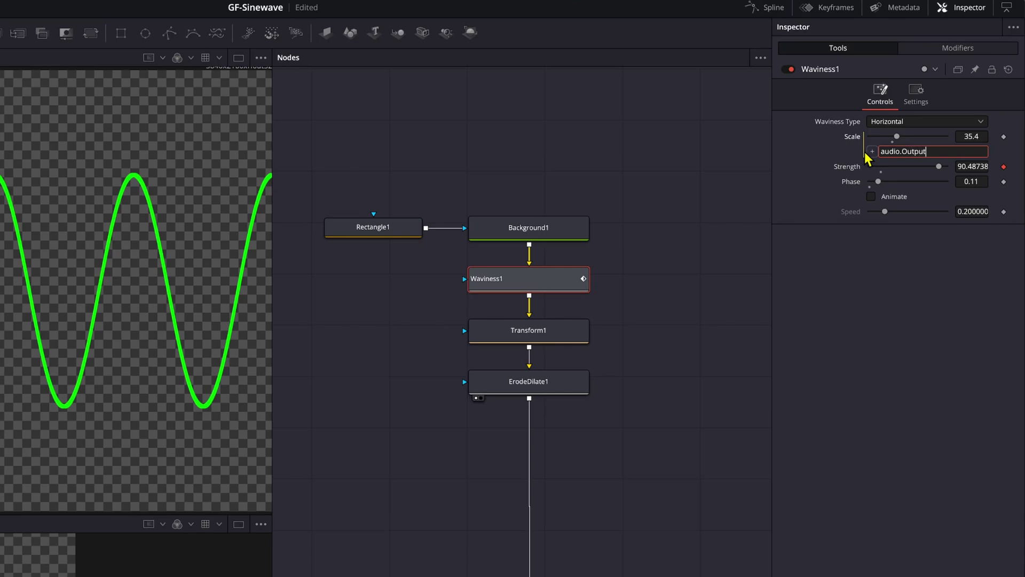
key(Return)
key(Tab)
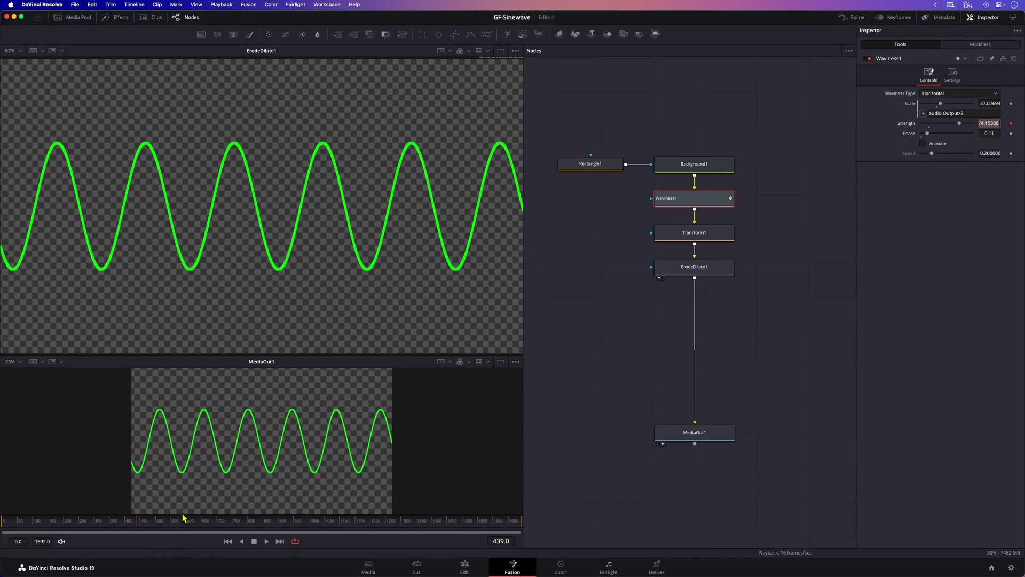
drag(123, 526, 180, 528)
- Add a Trails tool after the ErodeDilate1 node
click(711, 271)
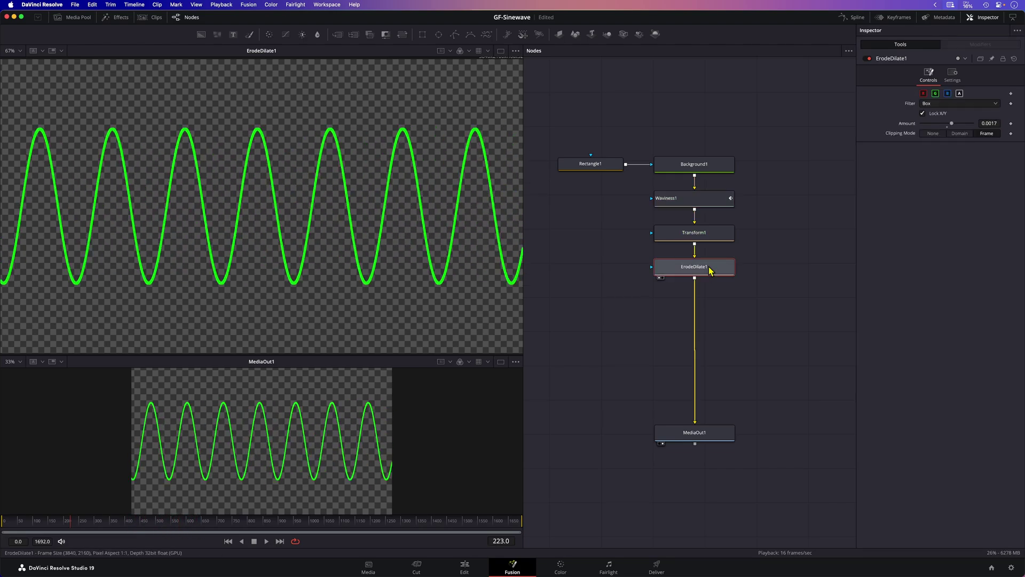
key(shift+space)
text(tra)
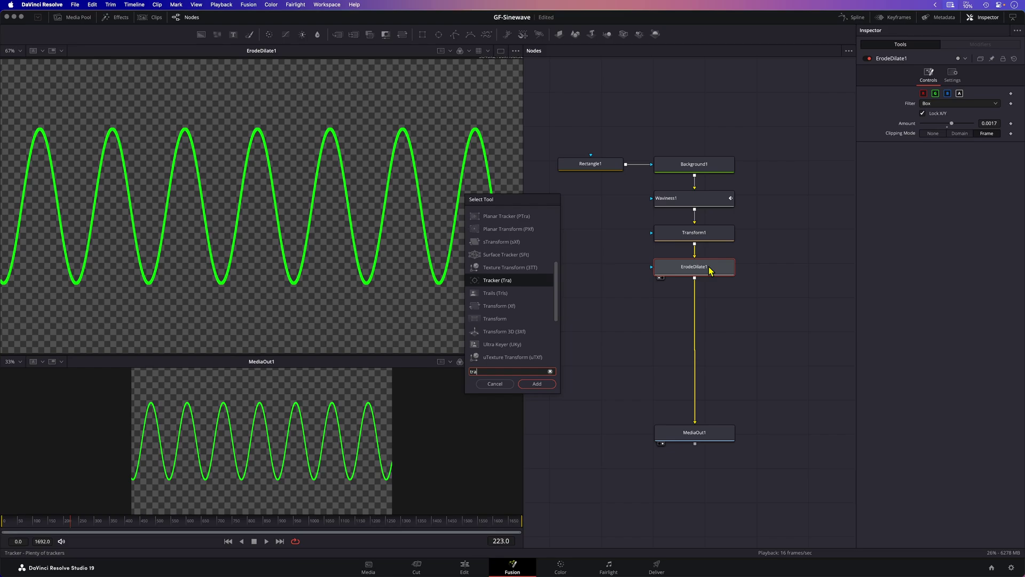
key(Down)
key(Return)
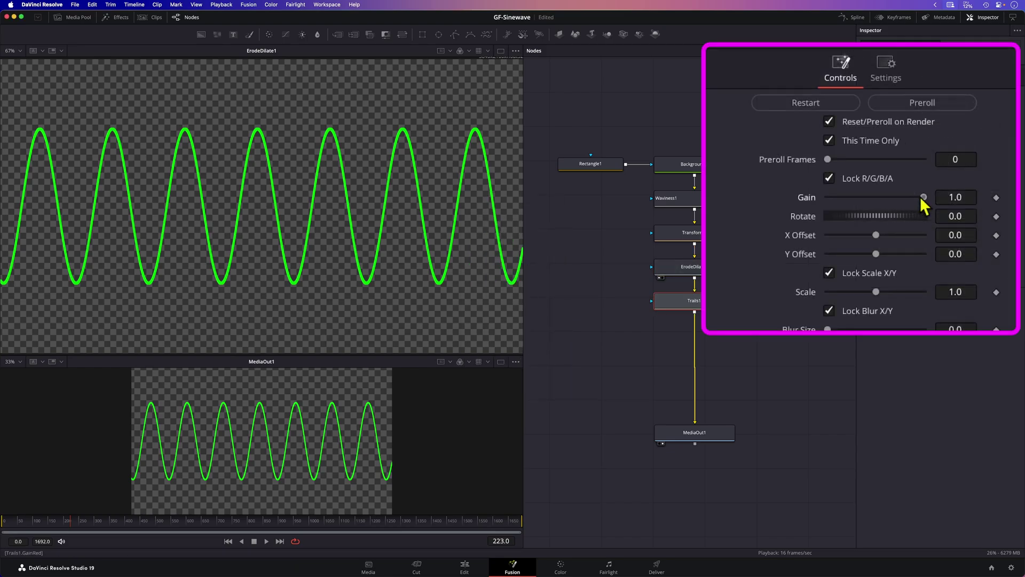
- Set Trails1 to Gain 0.575 and 21 Preroll Frames, then preview it in the viewer
drag(972, 143, 951, 143)
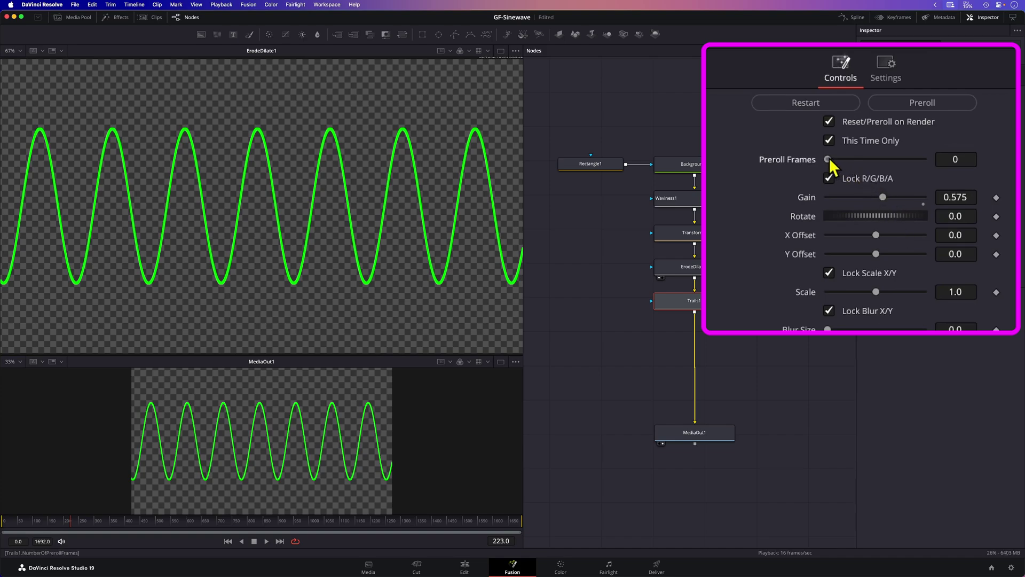
drag(828, 159, 849, 159)
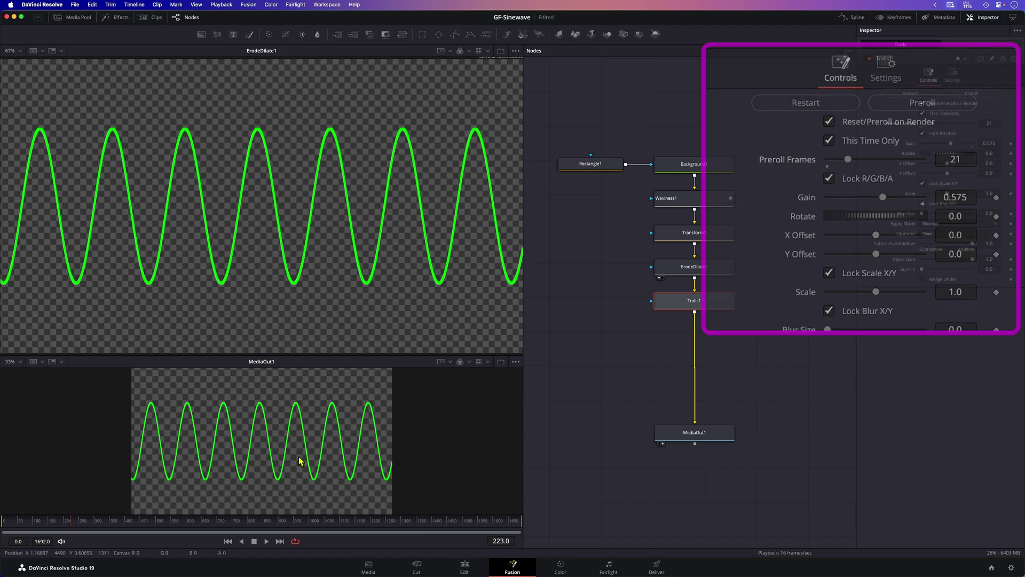
key(space)
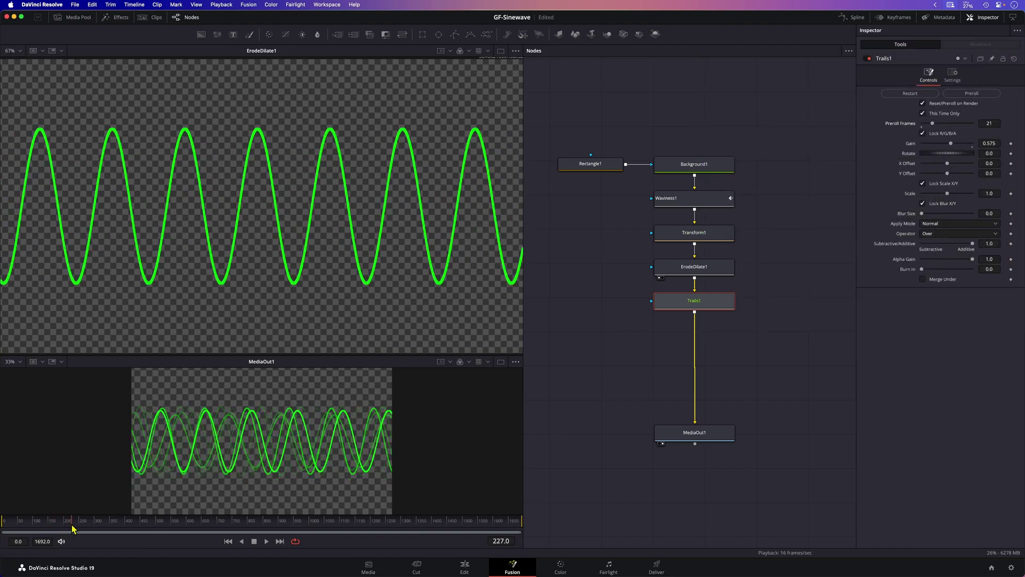
key(space)
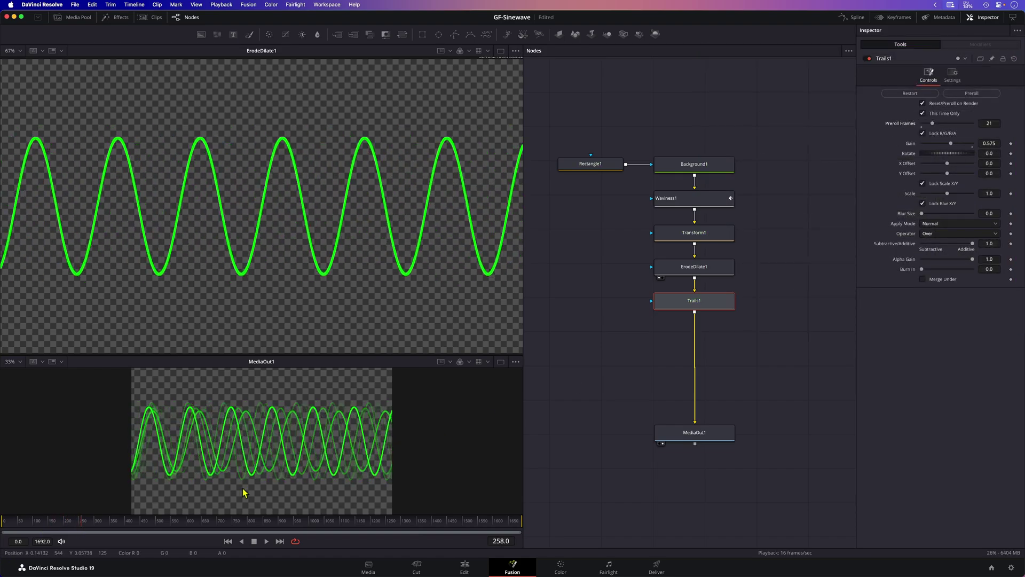
key(1)
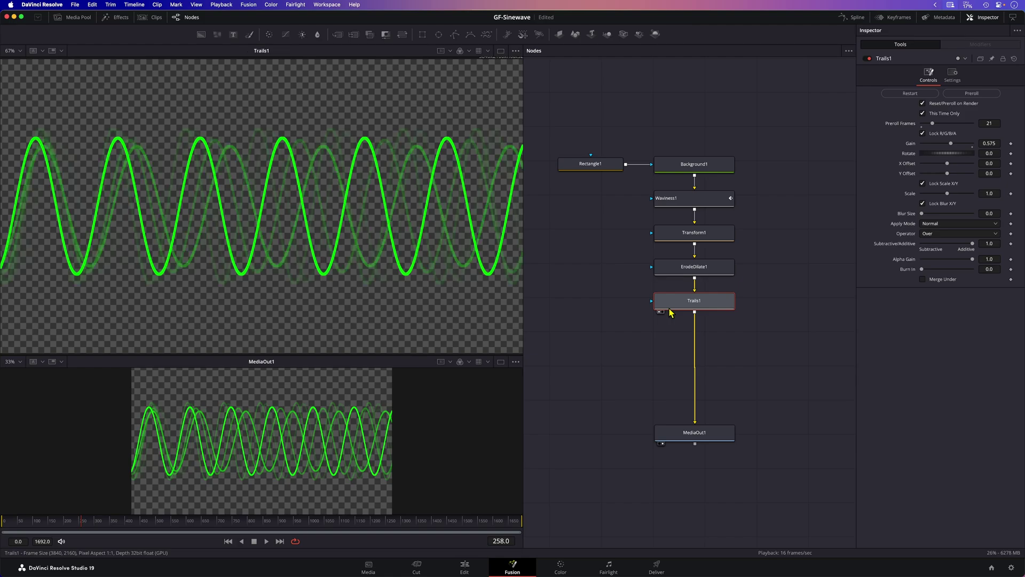
drag(90, 528, 84, 526)
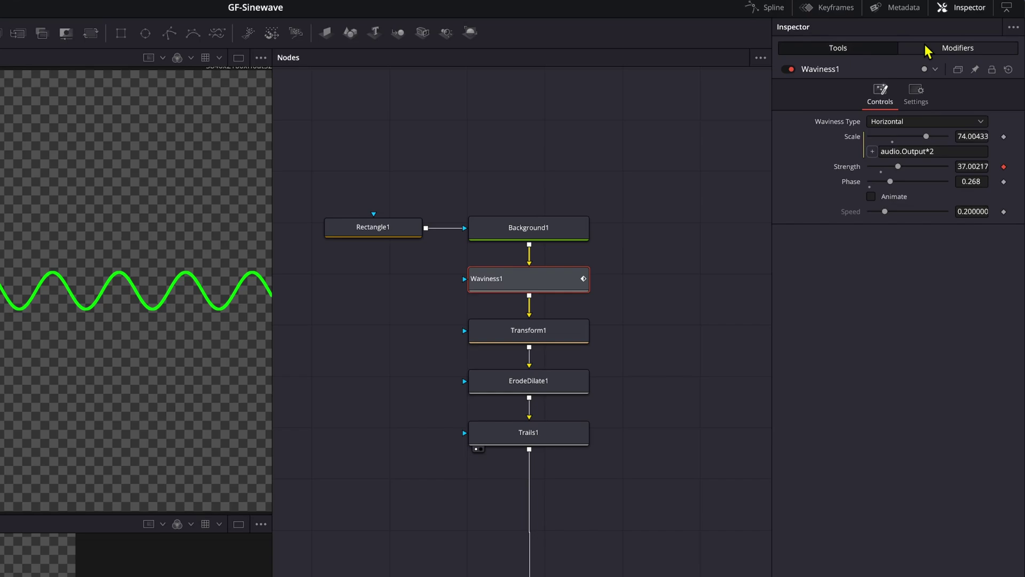
- Limit Waviness1's audio modifier to 300-3kHz, set Trails1 to 49 preroll frames and Transform1's Y Size to 3.1
click(927, 48)
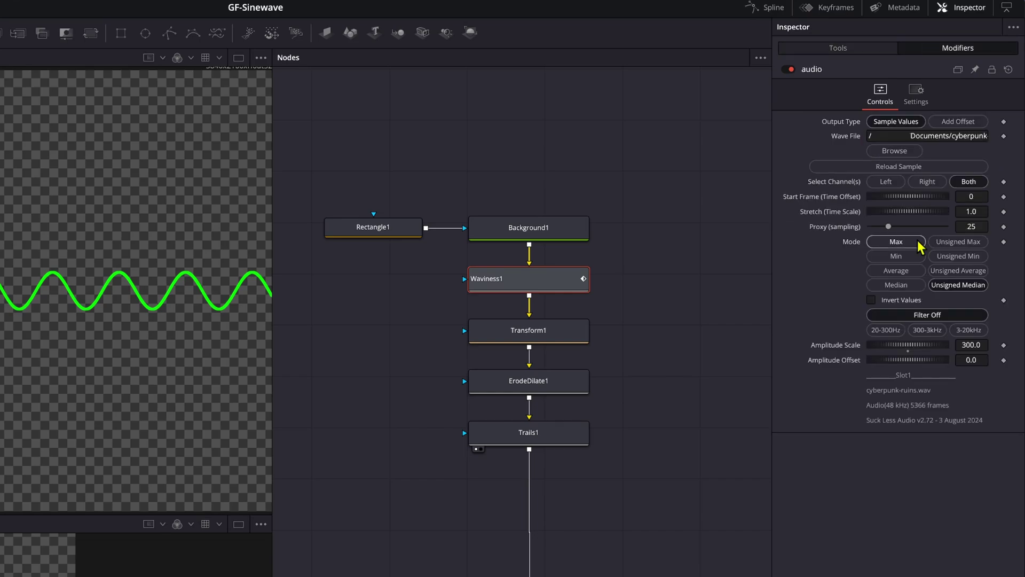
click(927, 330)
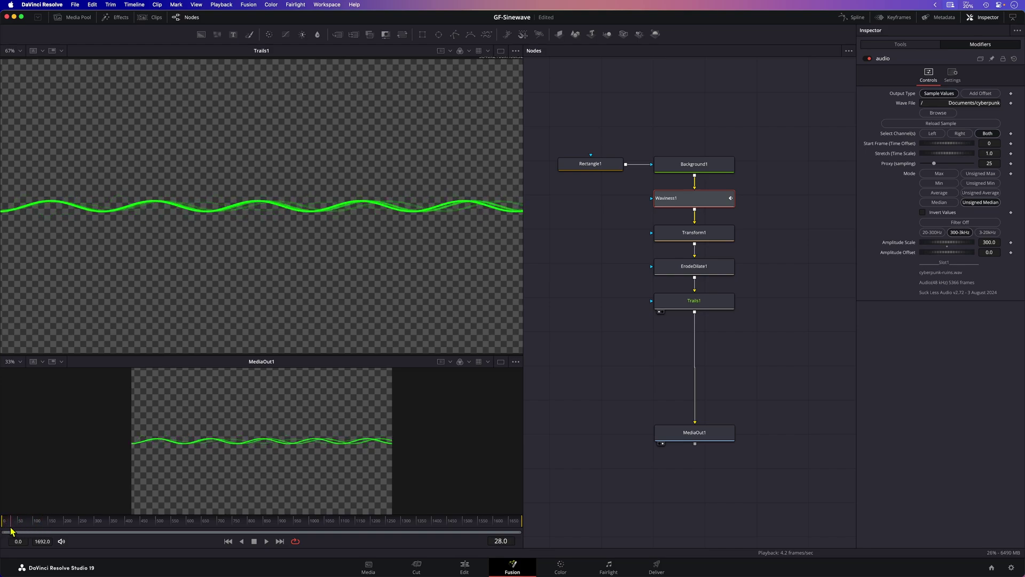
click(694, 301)
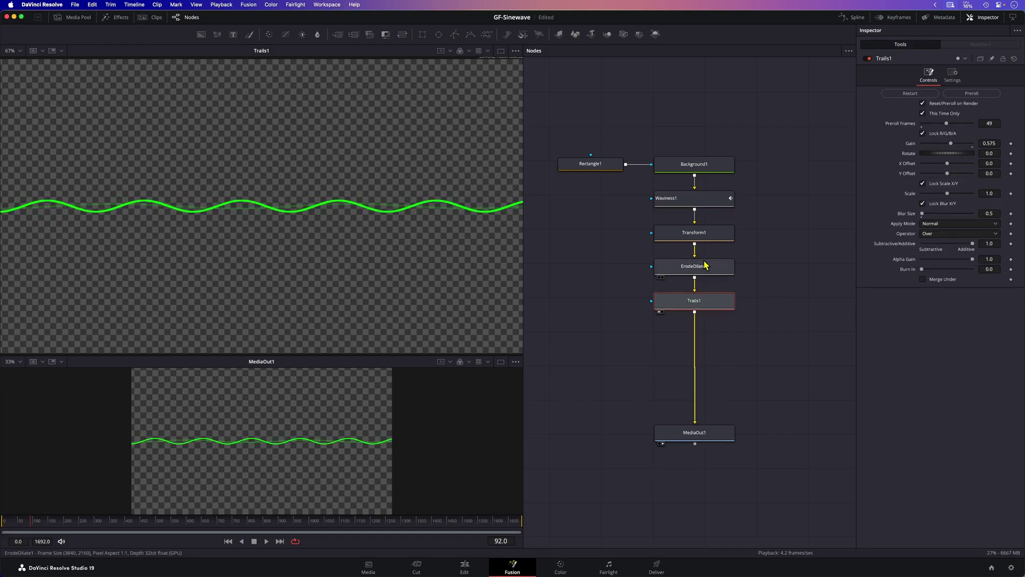
click(703, 237)
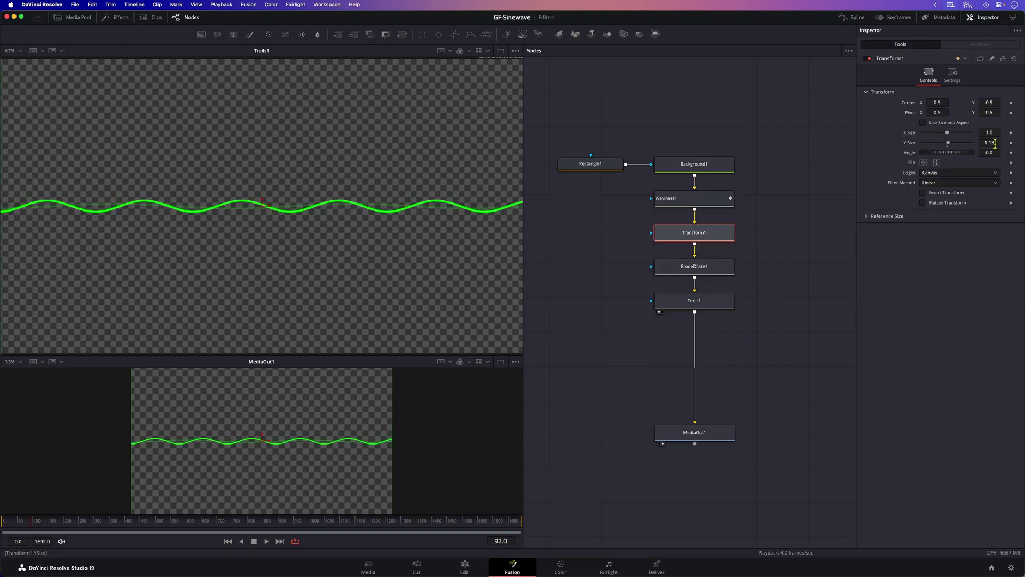
drag(948, 143, 964, 144)
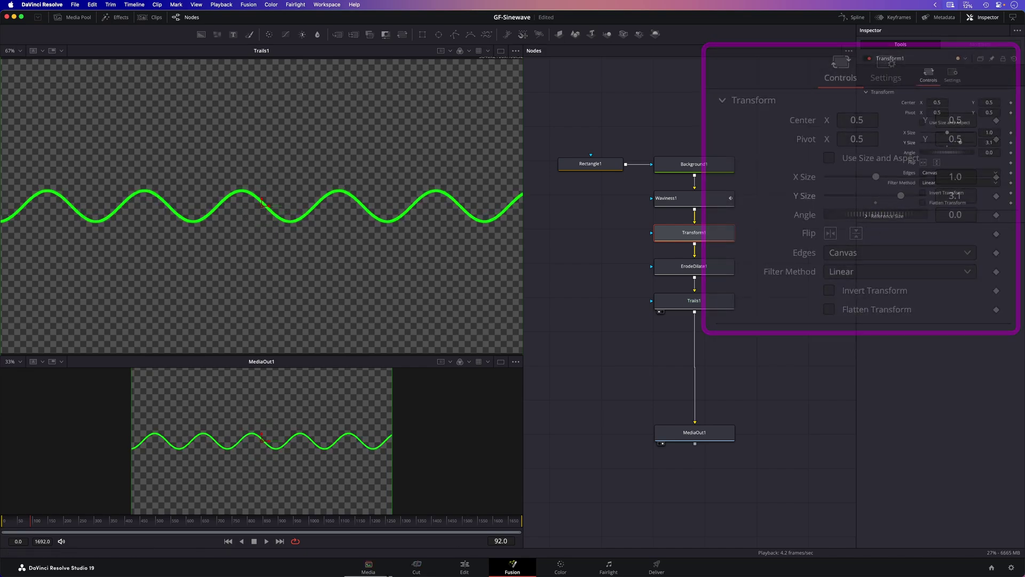
- Play the Edit page timeline from the start
click(464, 567)
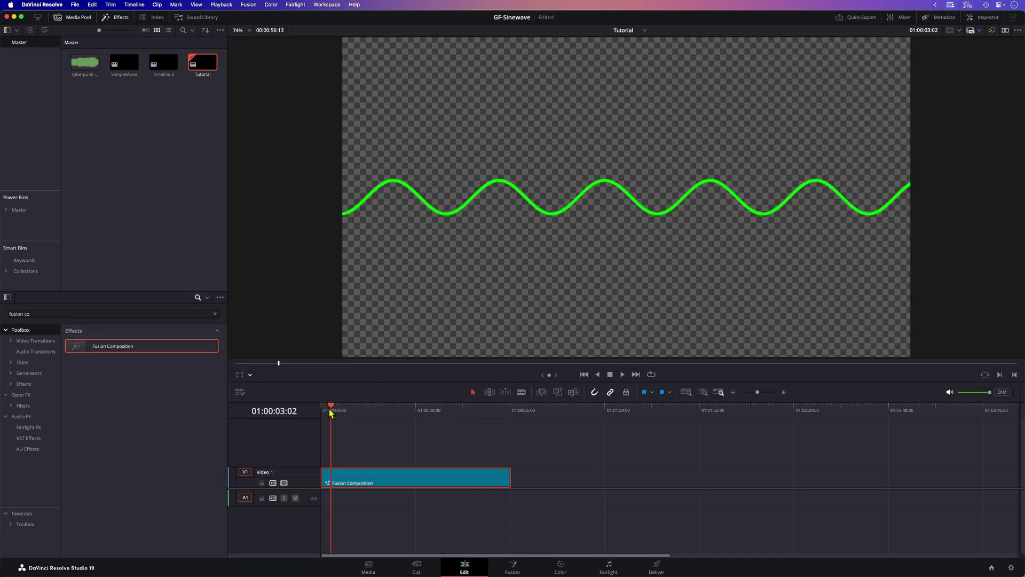
drag(330, 413, 321, 412)
key(space)
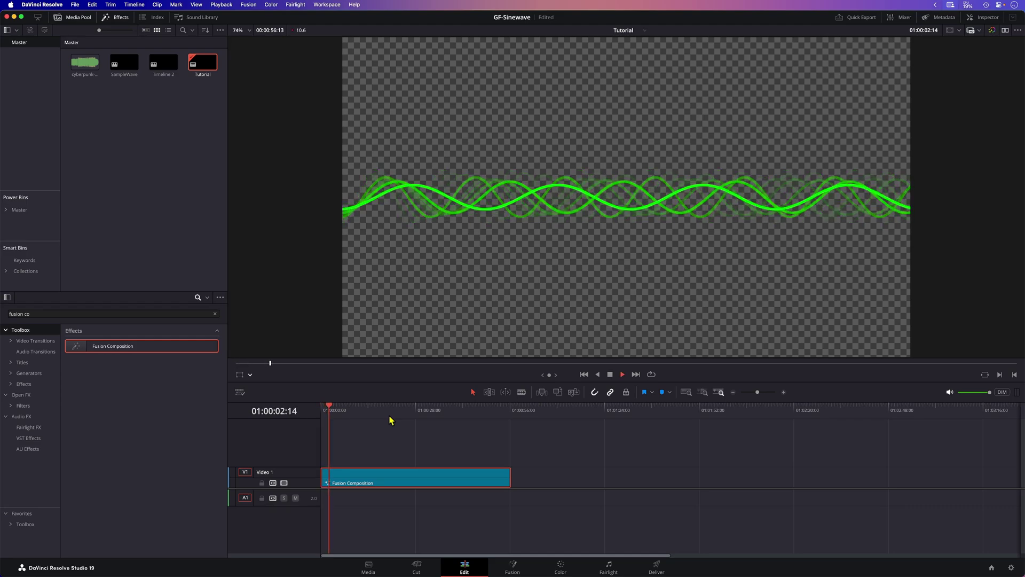
- Place cyberpunk-ruins.wav on track A1, play it with the composition, and return to Fusion
drag(85, 62, 311, 502)
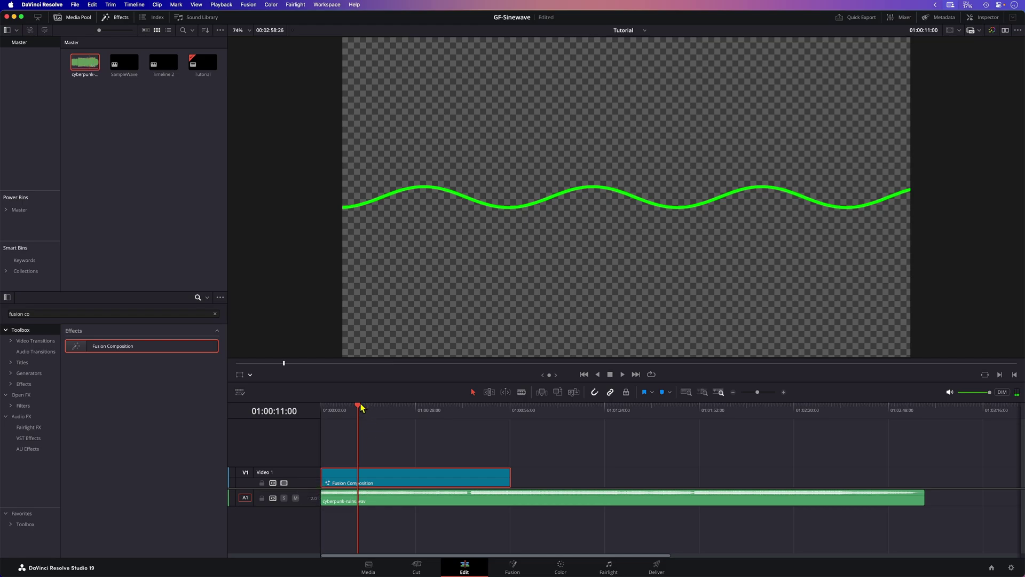
drag(361, 408, 470, 408)
key(space)
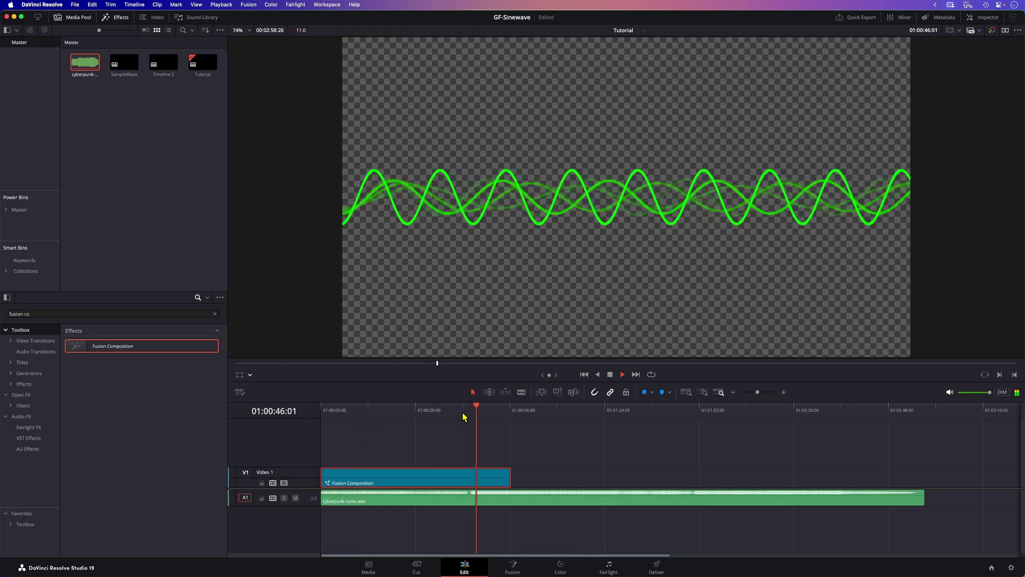
drag(477, 411, 468, 412)
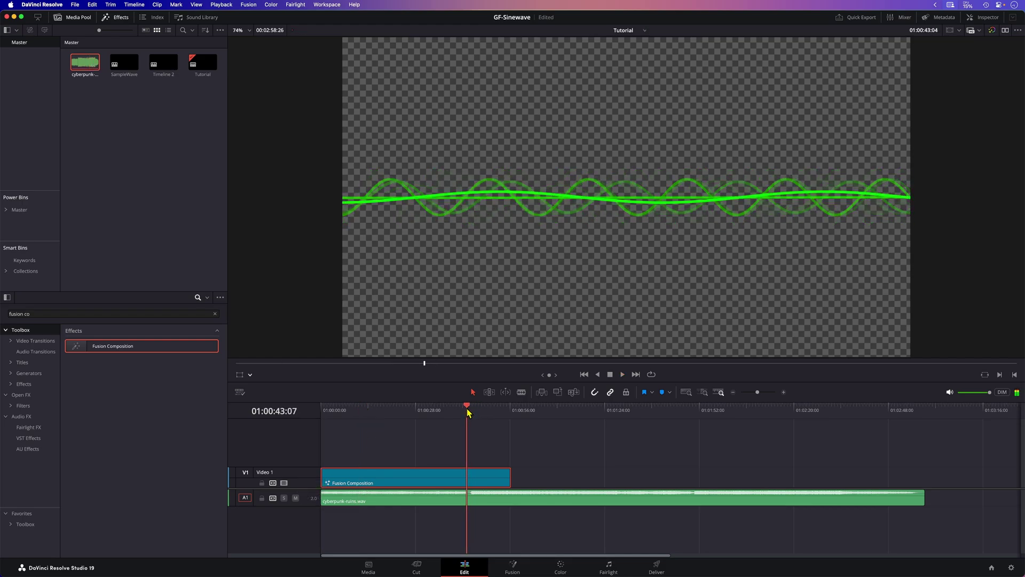
key(shift+5)
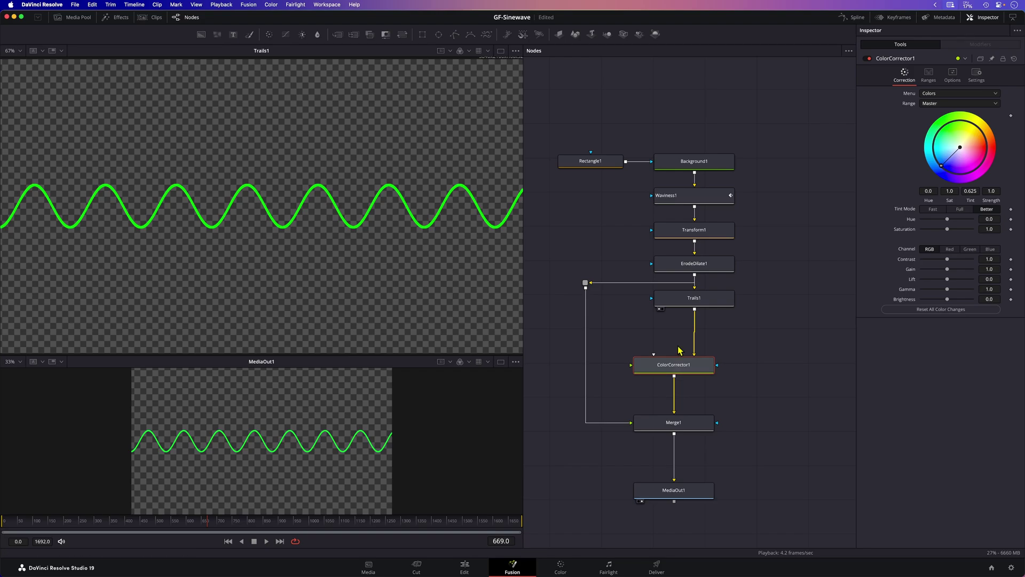
- Shift ColorCorrector1's Hue to blue (-0.5) and insert Glow1 (Glow Size 7.1) after Trails1
drag(946, 220, 931, 225)
key(1)
click(703, 307)
key(ctrl+v)
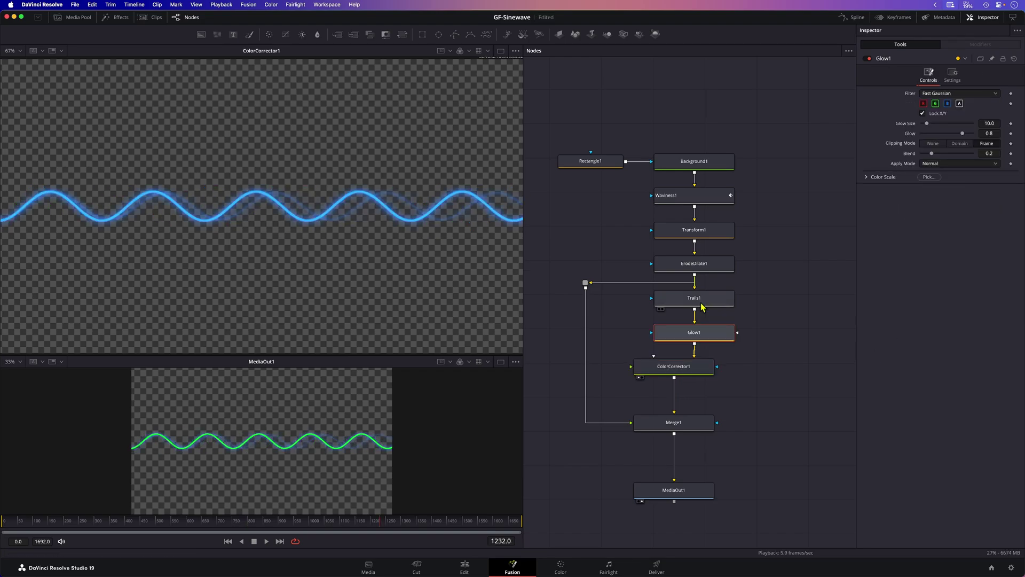
- Preview the glowing wave, then play it with audio on the Edit page
drag(203, 532, 222, 533)
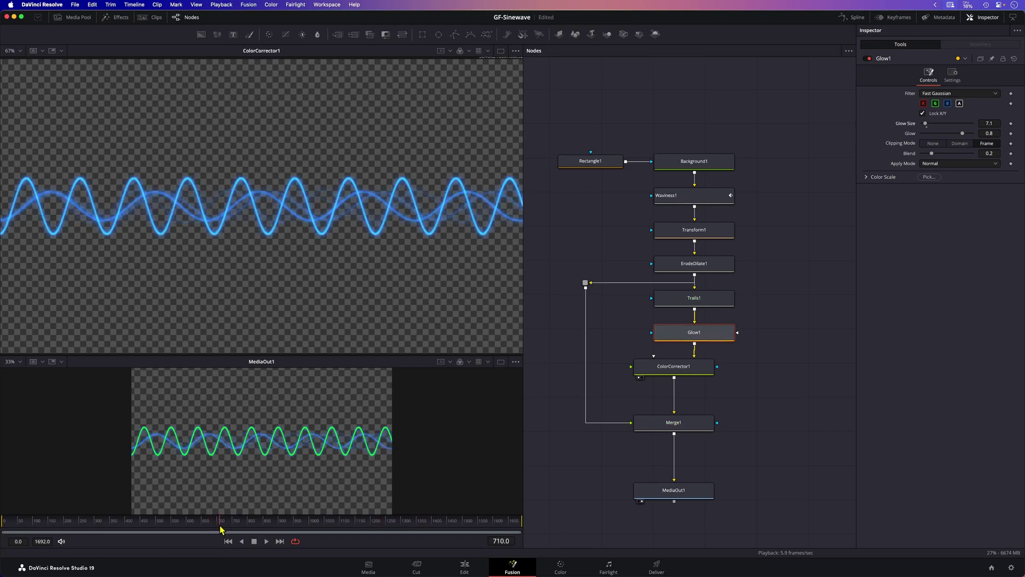
click(464, 567)
key(space)
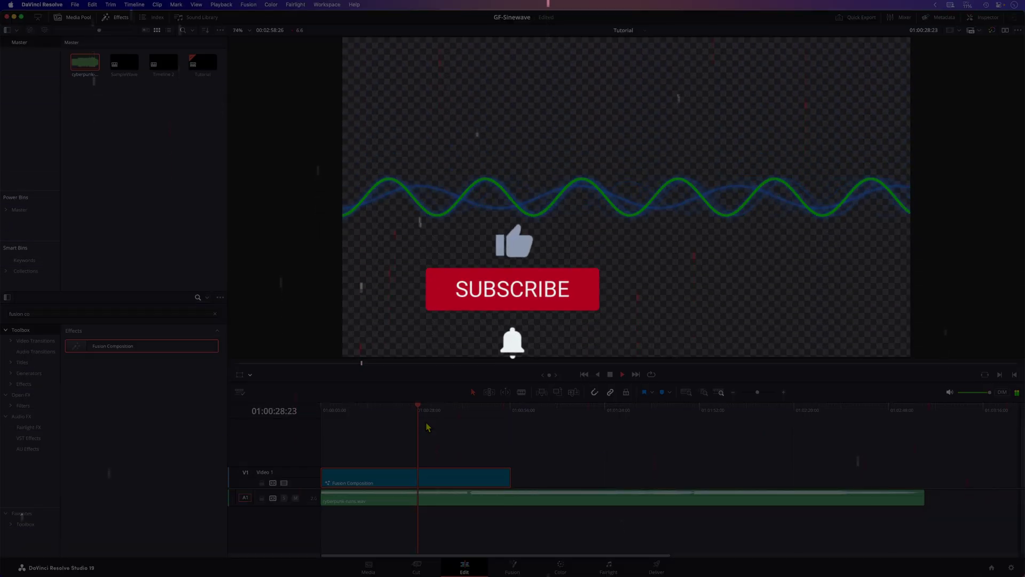